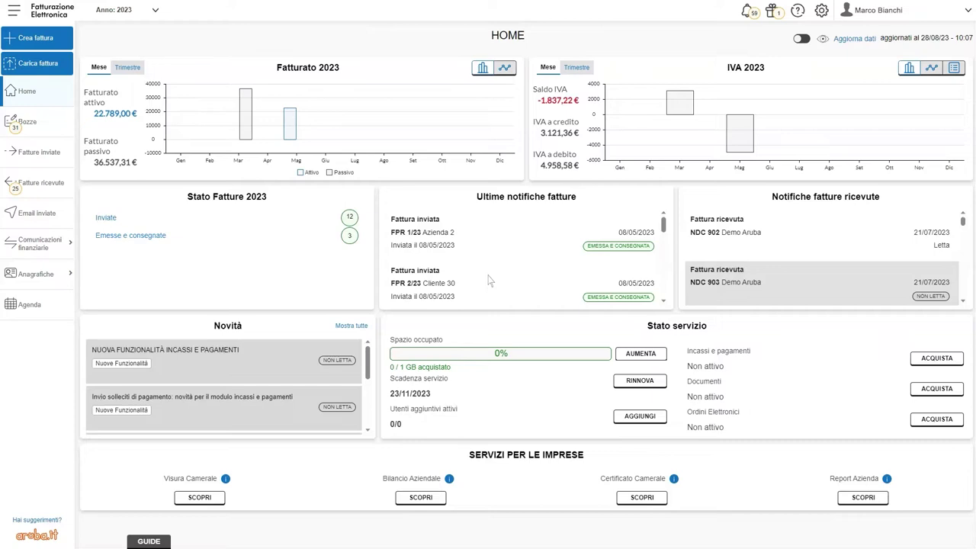
# Step: Open the Clienti list in the Anagrafiche registry
pyautogui.click(71, 279)
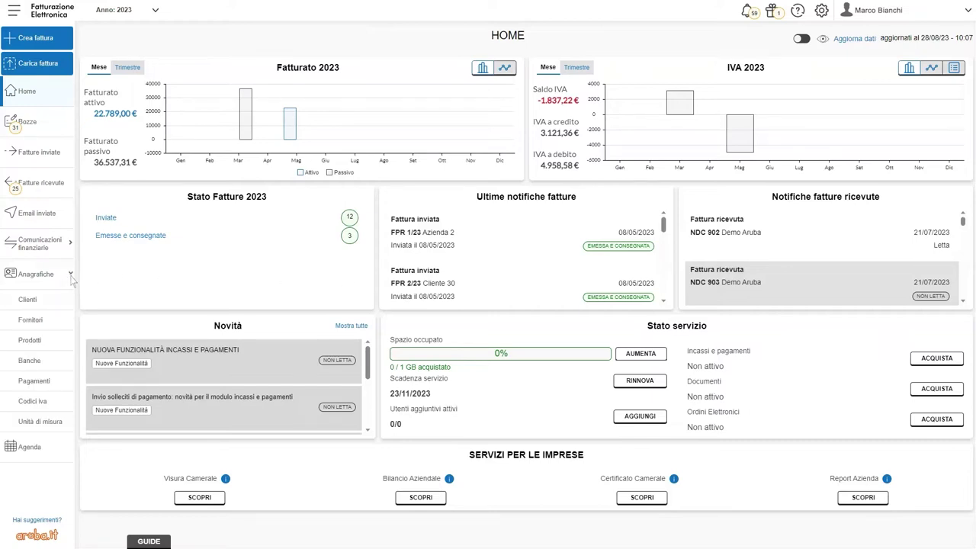
pyautogui.click(39, 303)
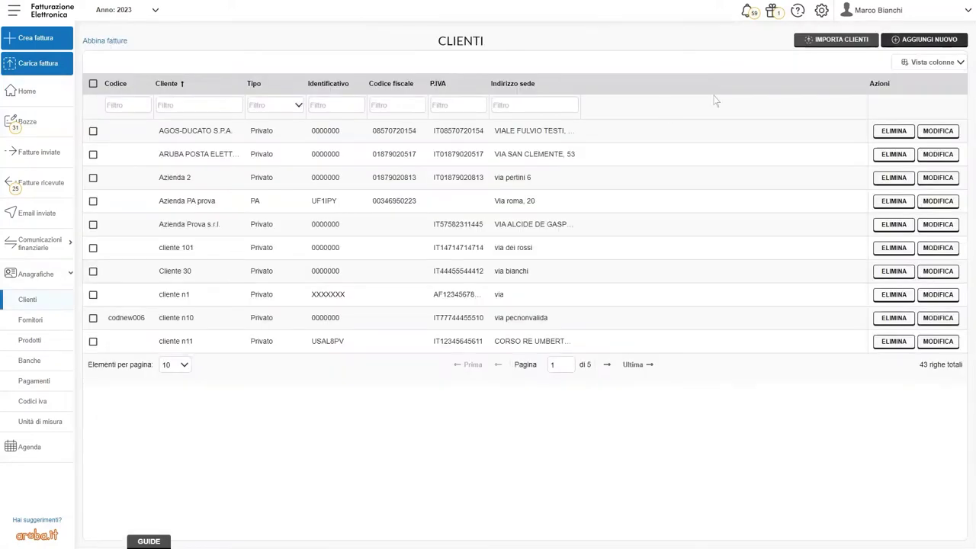
pyautogui.click(900, 41)
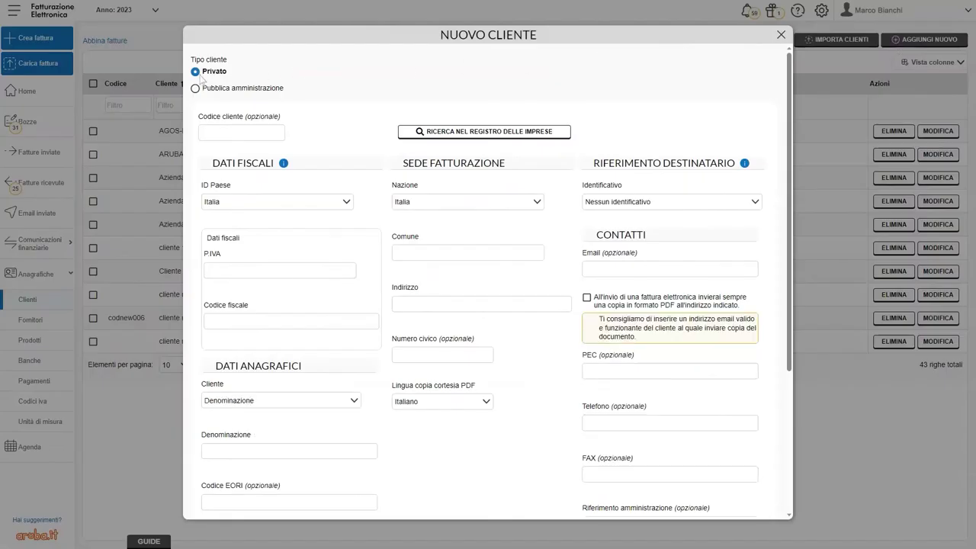
pyautogui.click(269, 137)
pyautogui.write('123456')
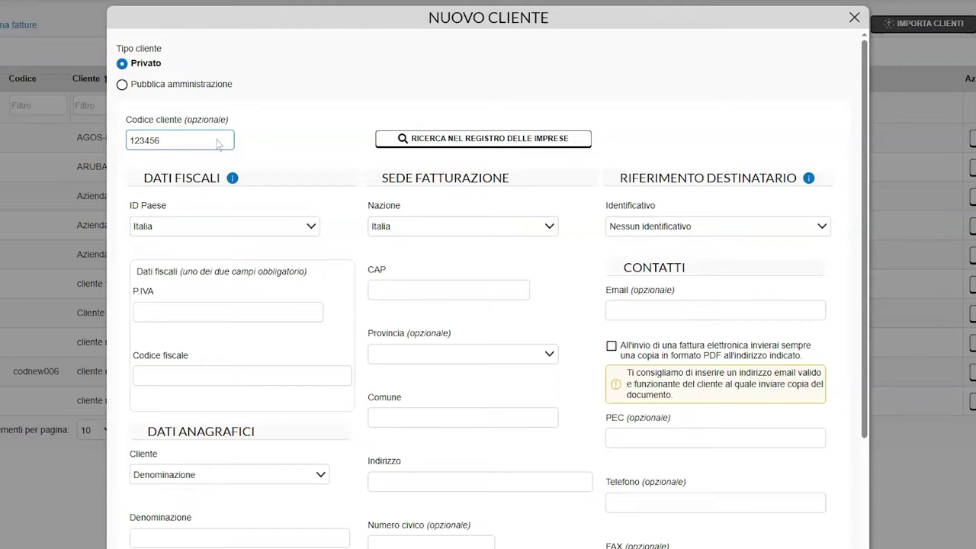
pyautogui.click(310, 226)
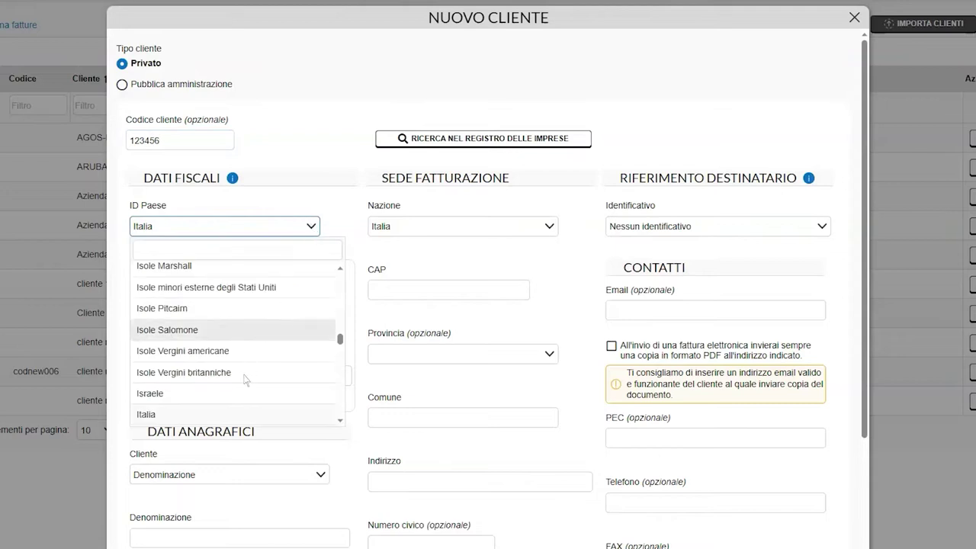
pyautogui.click(237, 393)
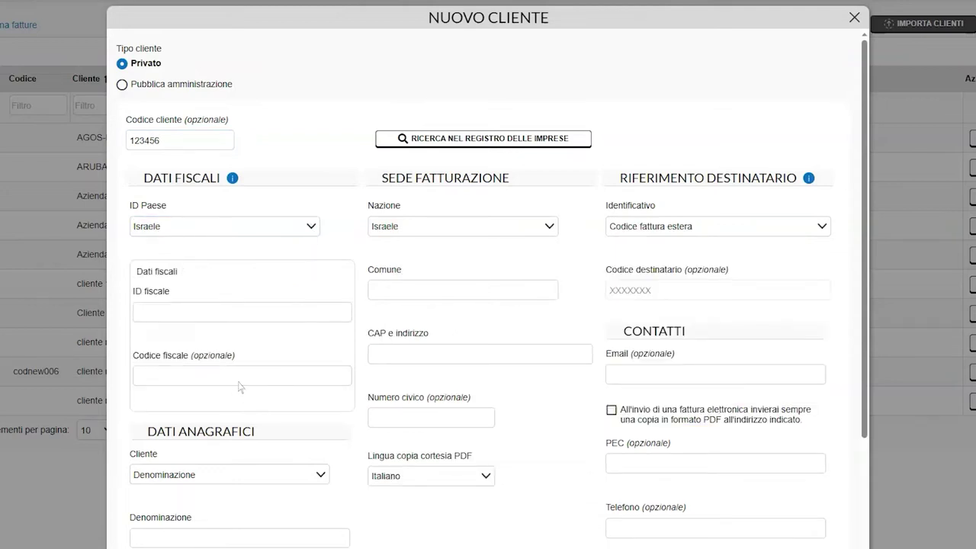
pyautogui.click(255, 315)
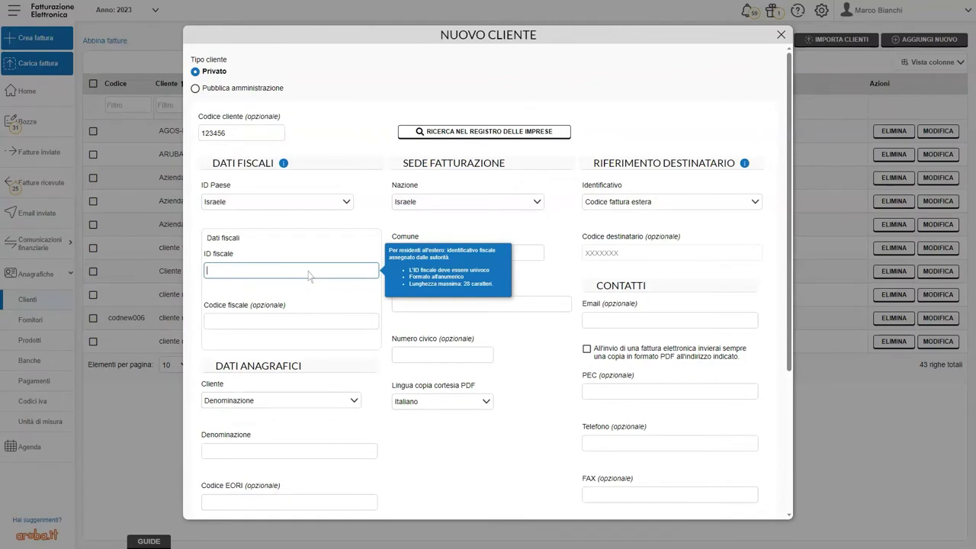
pyautogui.click(780, 35)
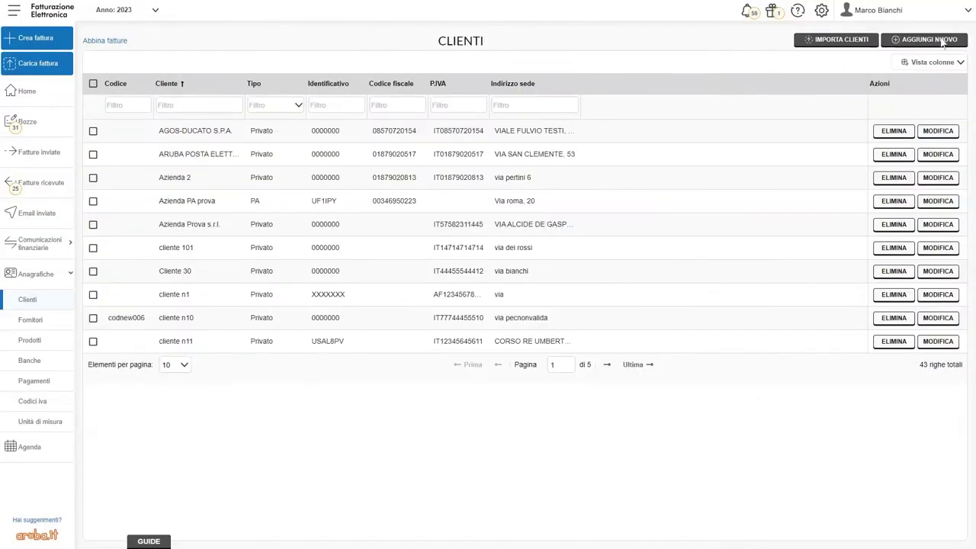
# Step: Start a new private customer record and enter the customer's Italian VAT number (P.IVA)
pyautogui.click(943, 42)
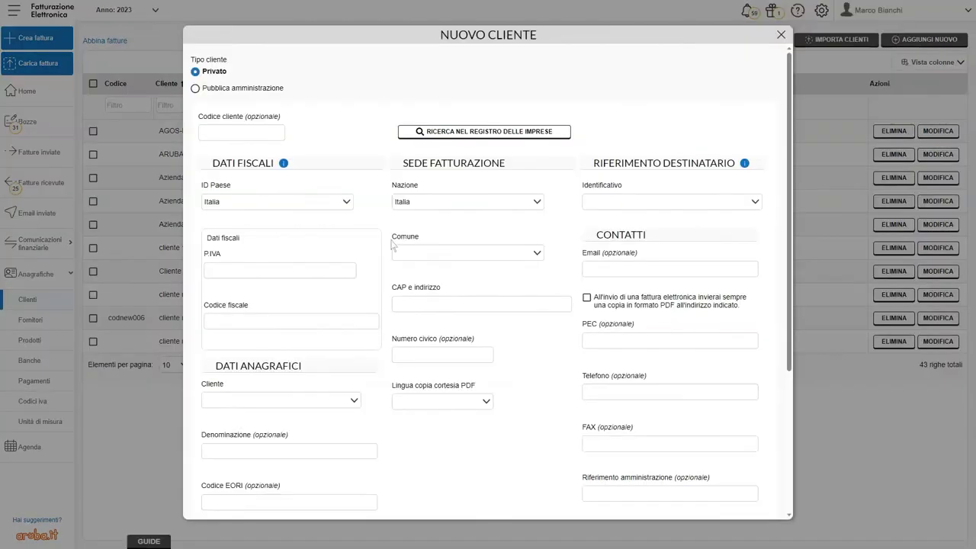
pyautogui.click(308, 274)
pyautogui.write('1')
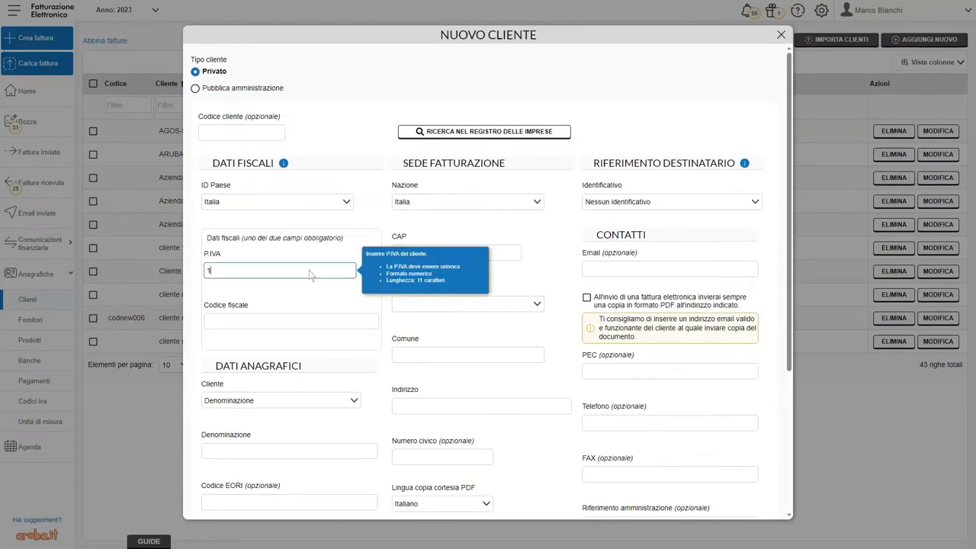
pyautogui.write('2345678910')
pyautogui.press('Tab')
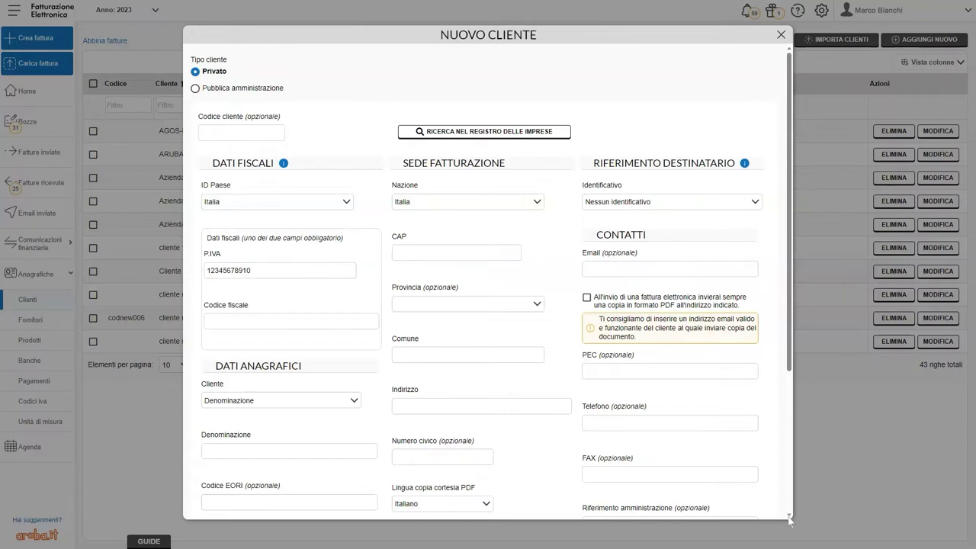
# Step: Try the Nome e Cognome option for the customer's personal data and restore Denominazione
pyautogui.scroll(-2, 790, 520)
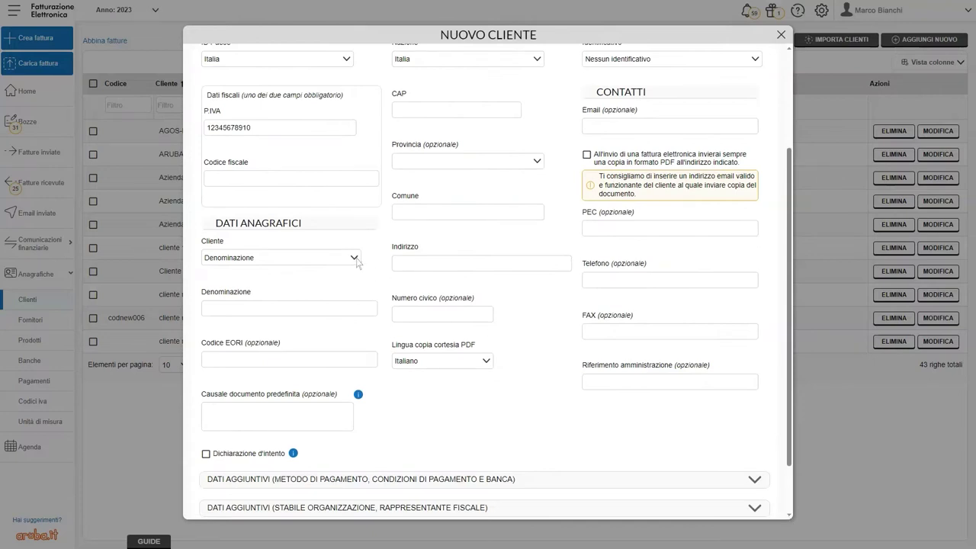
pyautogui.click(356, 259)
pyautogui.click(319, 293)
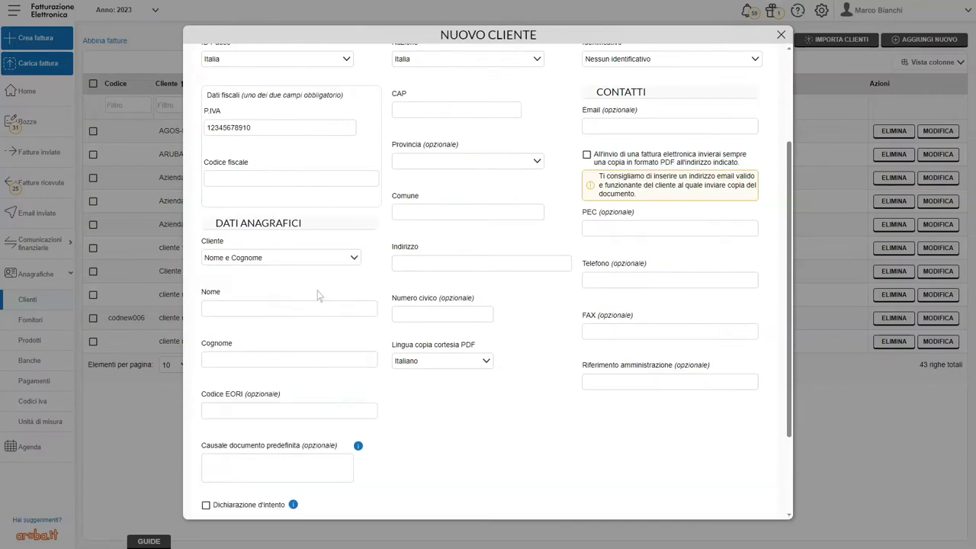
pyautogui.click(353, 259)
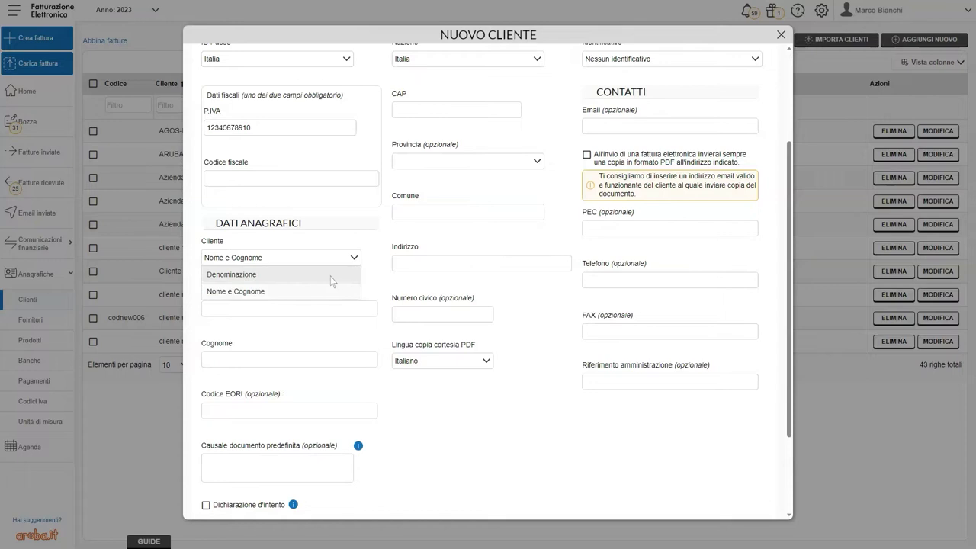
pyautogui.click(330, 276)
# Step: Enter Azienda test as the Denominazione and Causale predefinita as the default document reason
pyautogui.click(314, 309)
pyautogui.write('Azienda test')
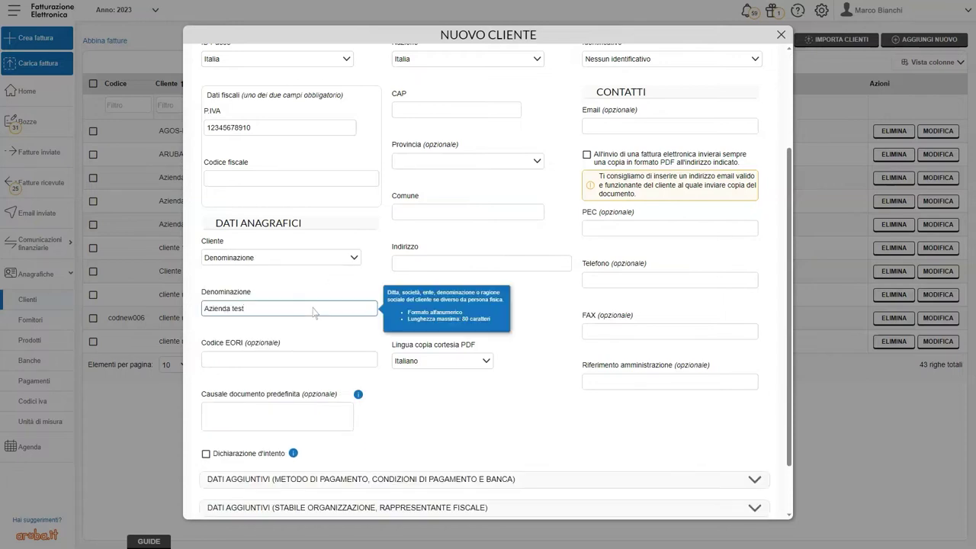
pyautogui.click(292, 365)
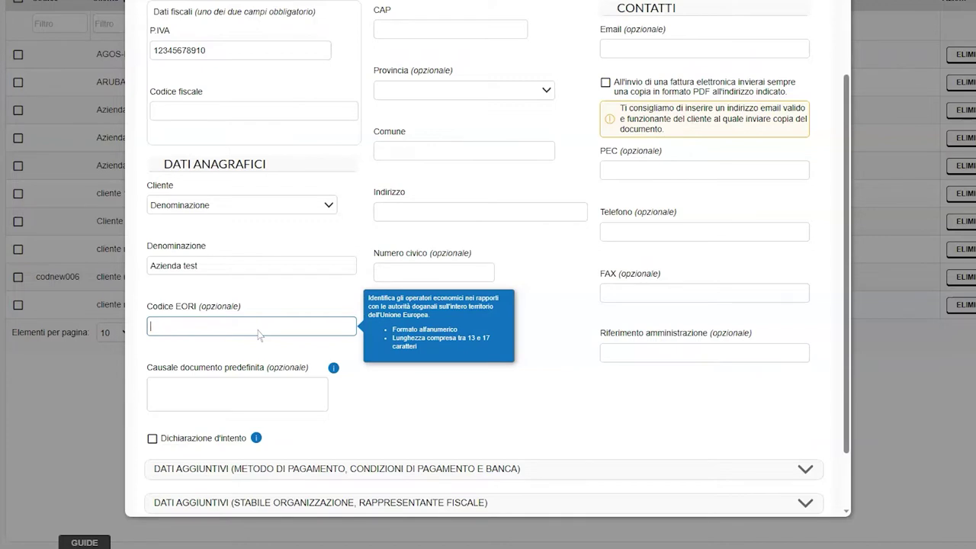
pyautogui.click(300, 392)
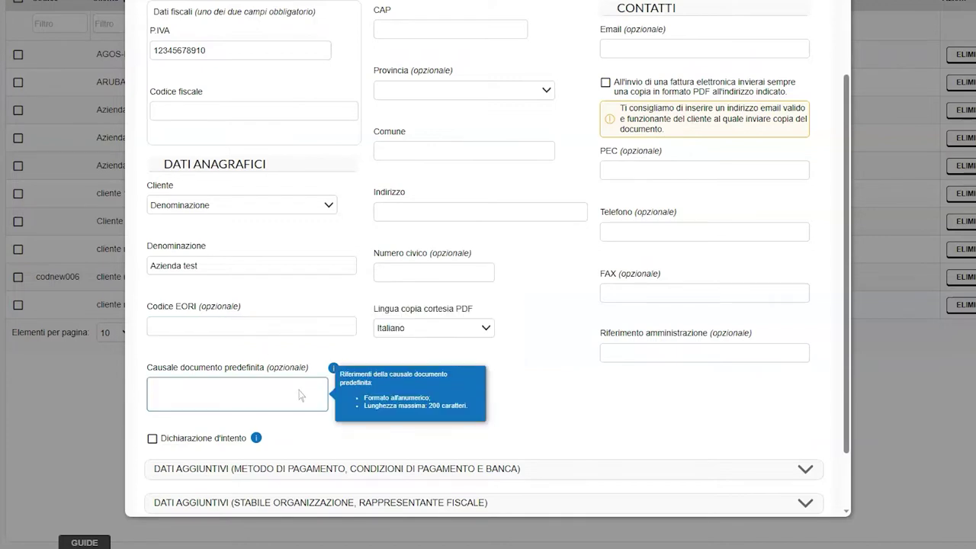
pyautogui.write('Causale predefinita')
# Step: Enable Dichiarazione d'intento, paste its protocol number and set the electronic receipt date to 28/08/2023
pyautogui.scroll(-2, 300, 394)
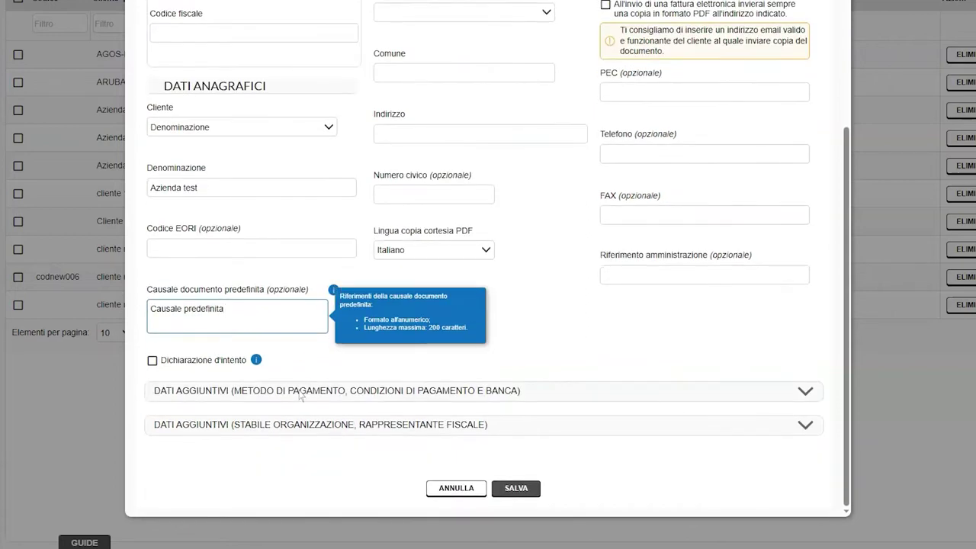
pyautogui.click(153, 360)
pyautogui.scroll(-3, 187, 350)
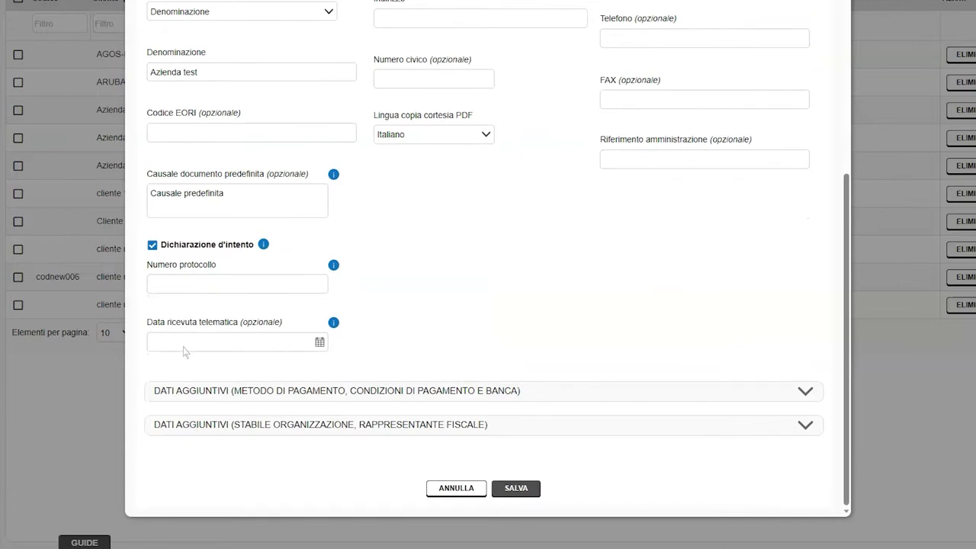
pyautogui.click(287, 288)
pyautogui.hotkey('ctrl', 'v')
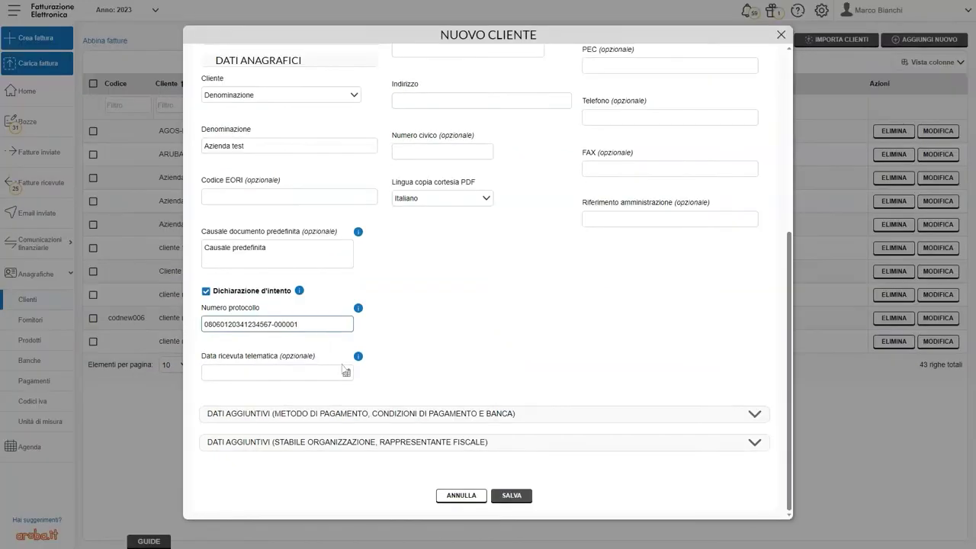
pyautogui.click(319, 341)
pyautogui.click(0, 506)
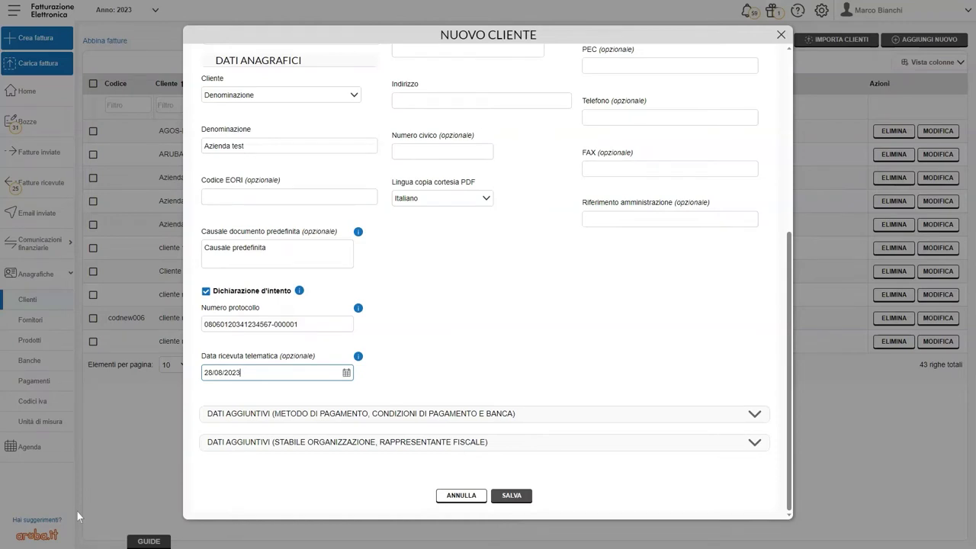
# Step: Fill in the billing office address with the customer's postcode, province, municipality, street and house number
pyautogui.scroll(8, 488, 274)
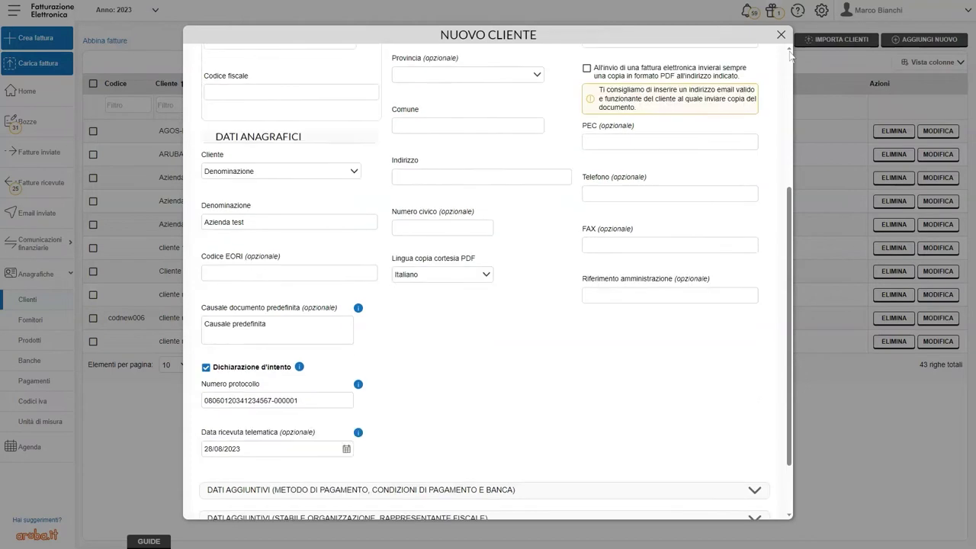
pyautogui.click(503, 255)
pyautogui.write('52100')
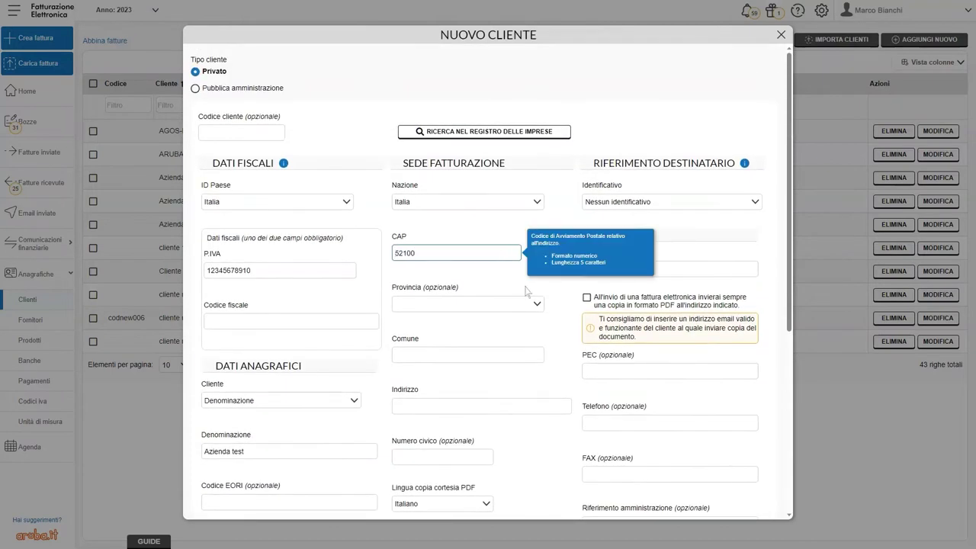
pyautogui.click(537, 304)
pyautogui.click(436, 425)
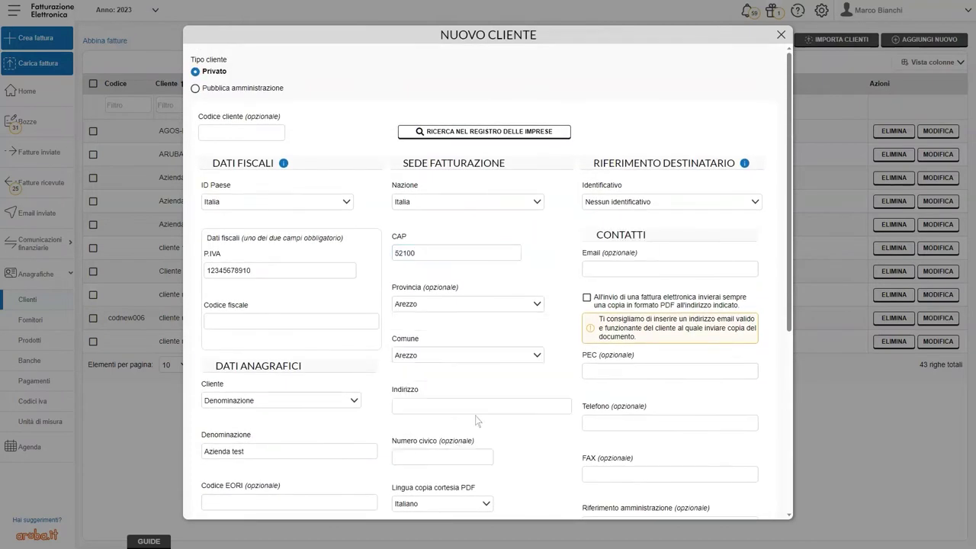
pyautogui.click(517, 410)
pyautogui.write('Test')
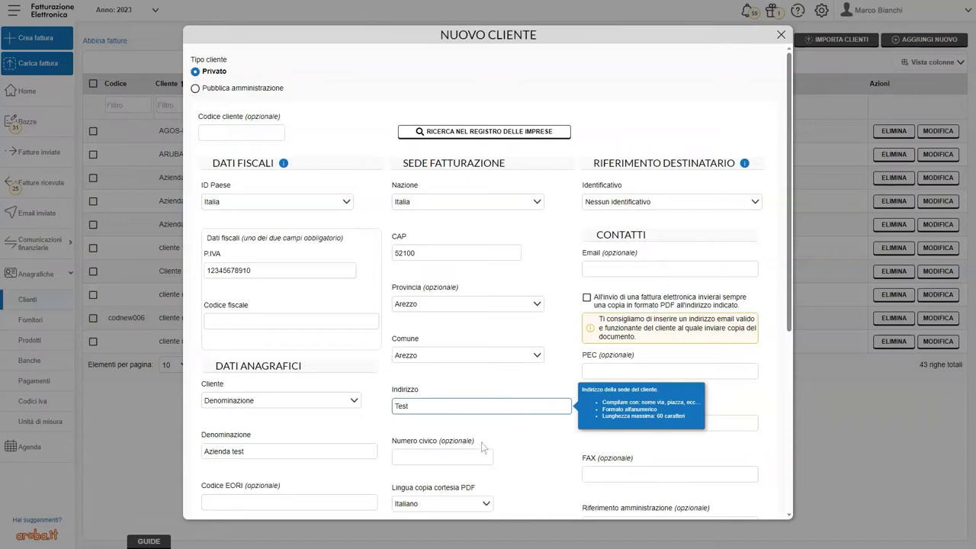
pyautogui.click(465, 459)
pyautogui.write('10')
# Step: Try Codice destinatario (Codice SDI) and Casella PEC as the recipient identifier and restore Nessun identificativo
pyautogui.click(758, 204)
pyautogui.click(700, 237)
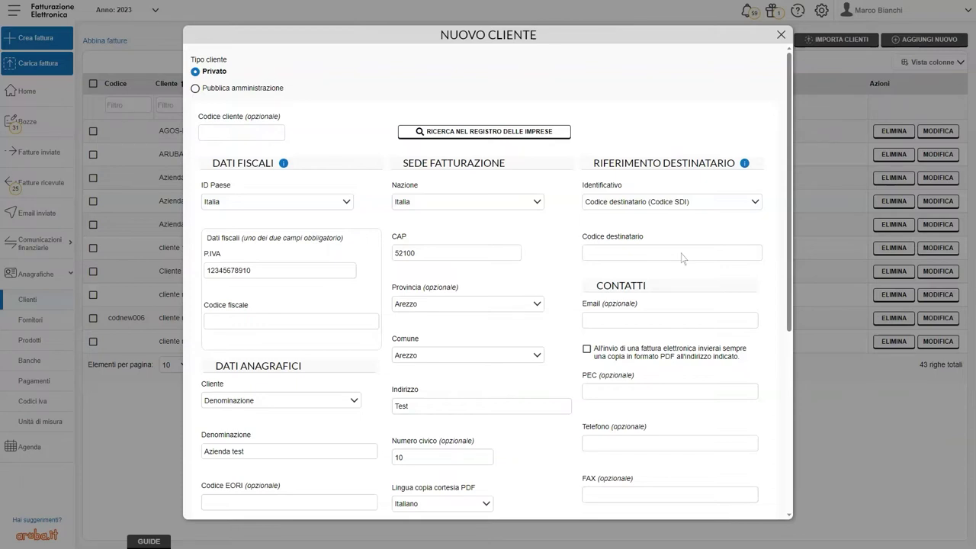
pyautogui.click(753, 203)
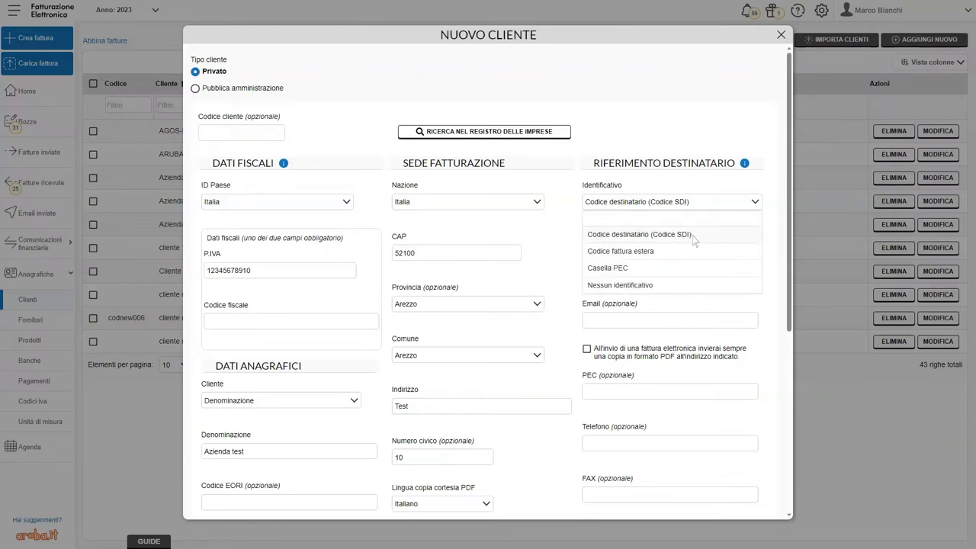
pyautogui.click(654, 274)
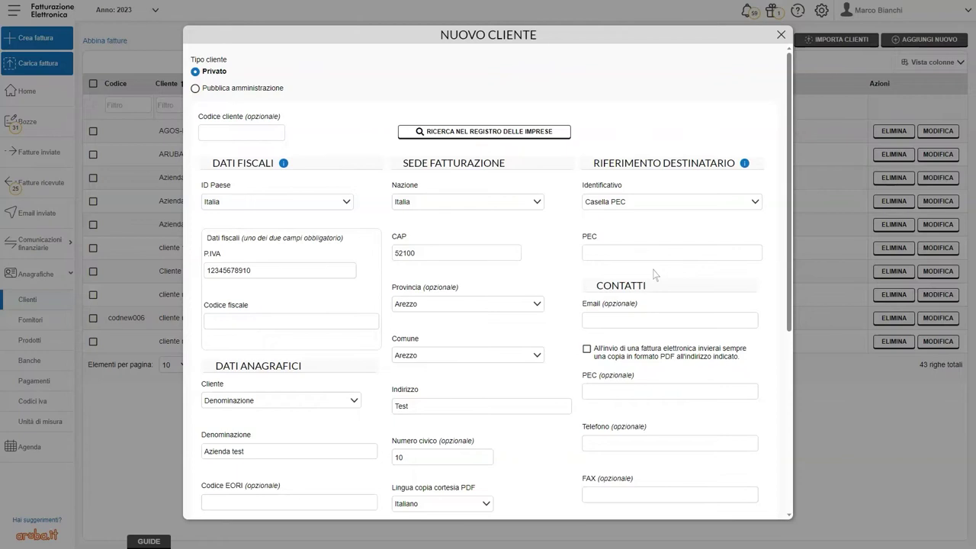
pyautogui.click(754, 203)
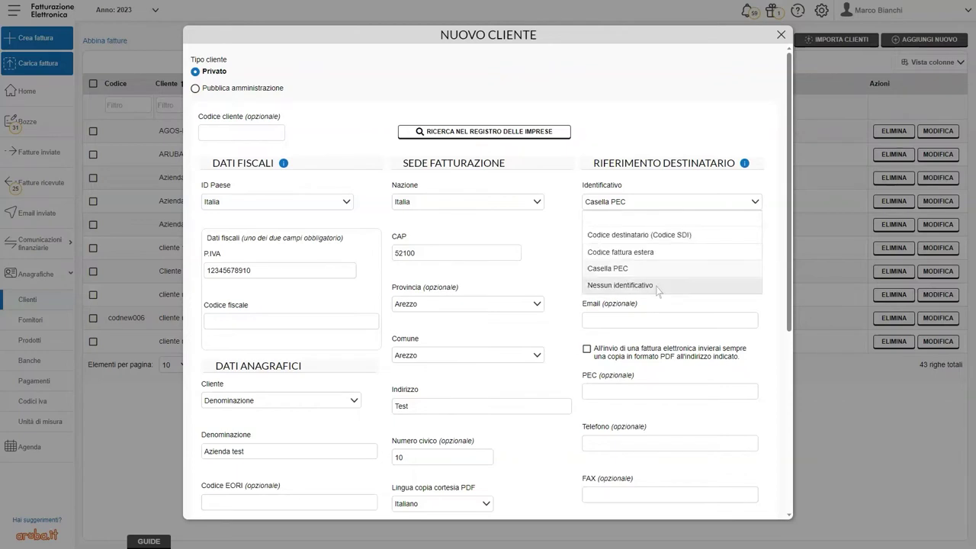
pyautogui.click(657, 286)
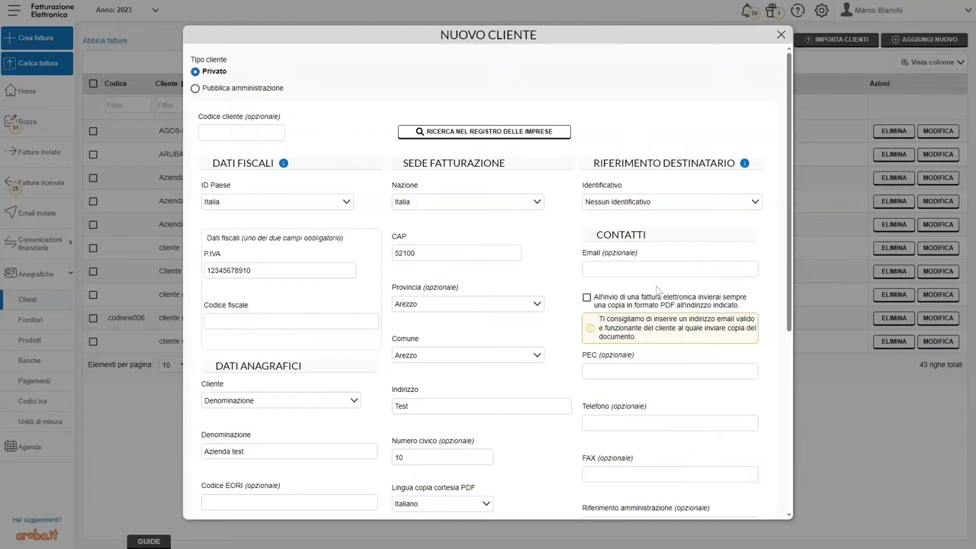
# Step: Fill in the customer's e-mail and enable always sending a PDF copy of electronic invoices to that address
pyautogui.click(672, 271)
pyautogui.write('email@email.com')
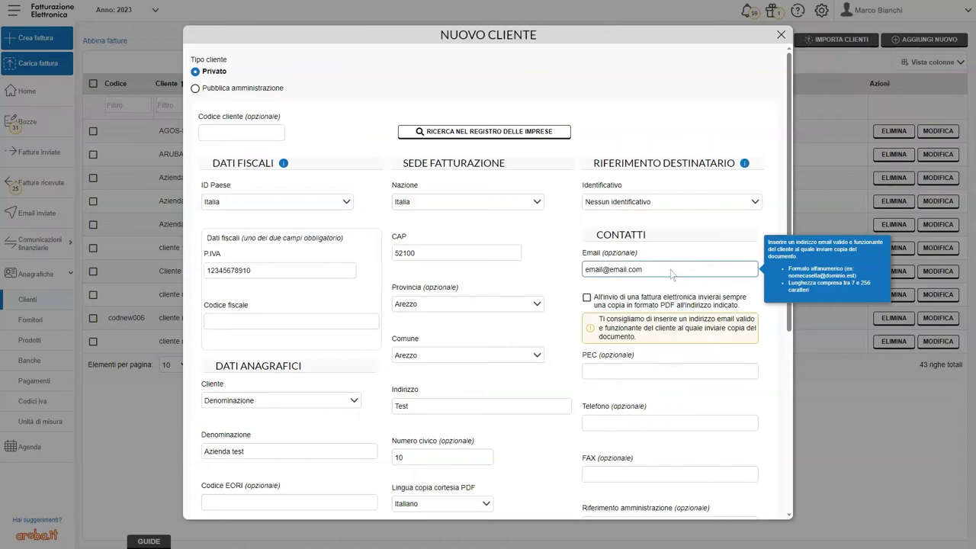
pyautogui.click(586, 297)
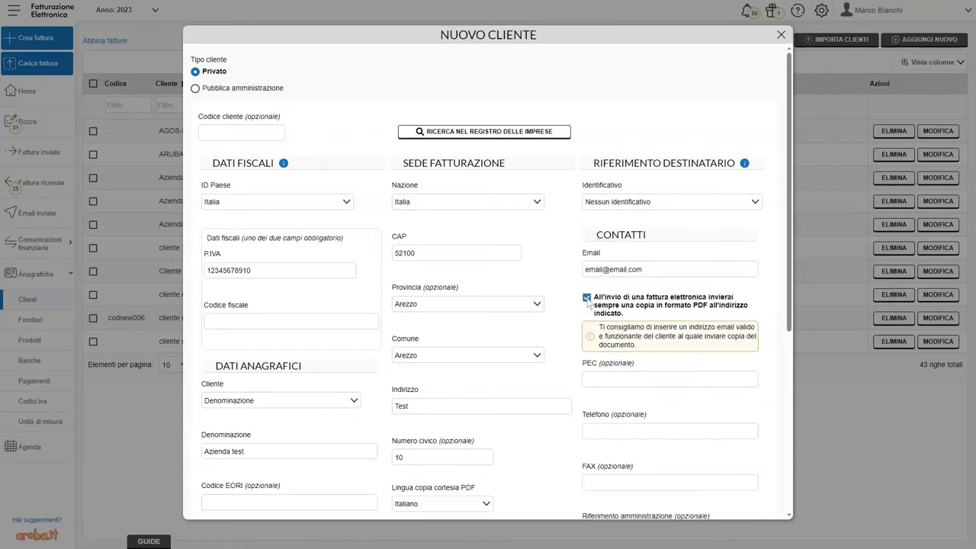
# Step: Try another language for the courtesy PDF copy and restore Italiano
pyautogui.click(789, 517)
pyautogui.click(789, 516)
pyautogui.click(789, 516)
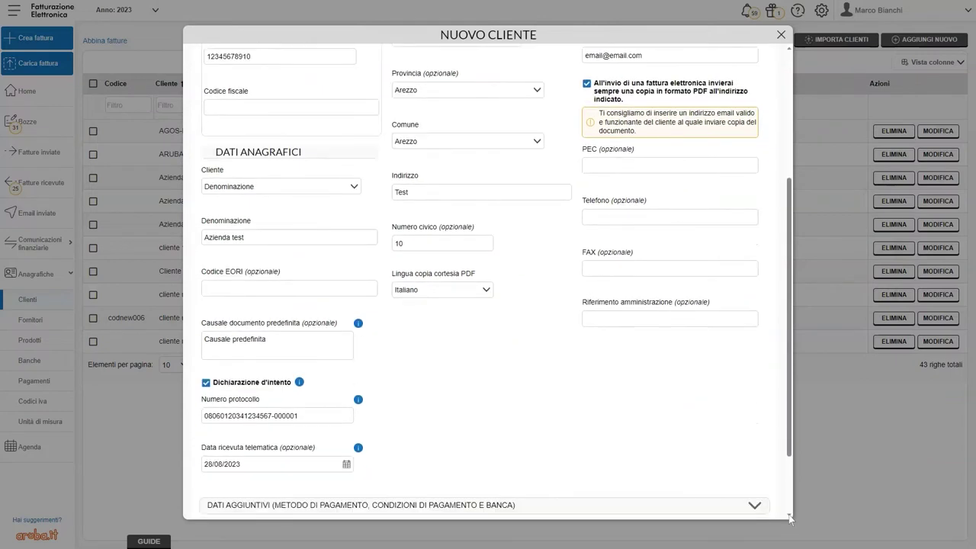
pyautogui.click(486, 291)
pyautogui.click(470, 323)
pyautogui.click(486, 291)
pyautogui.click(472, 306)
# Step: Check the entry hints for the optional PEC, Telefono and FAX contact fields
pyautogui.click(702, 168)
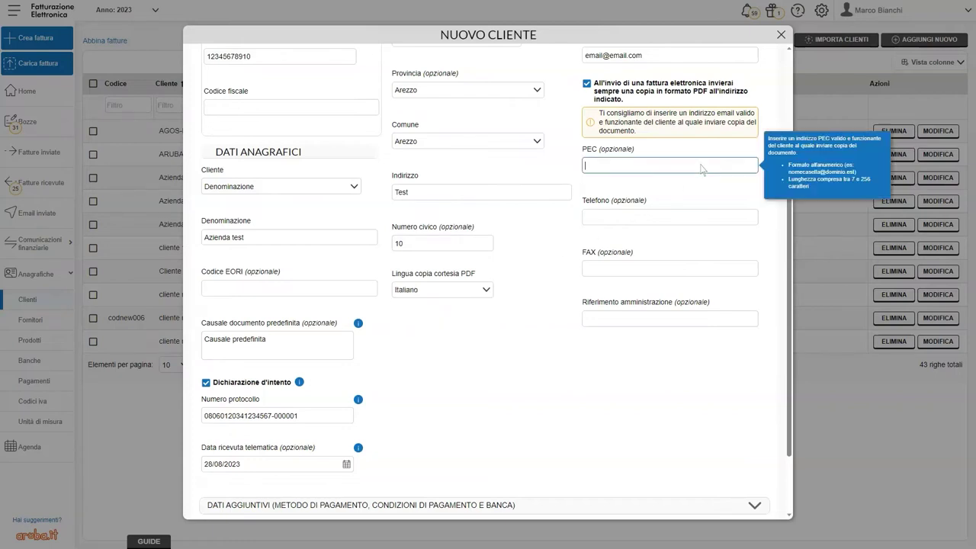
pyautogui.click(693, 219)
pyautogui.click(720, 266)
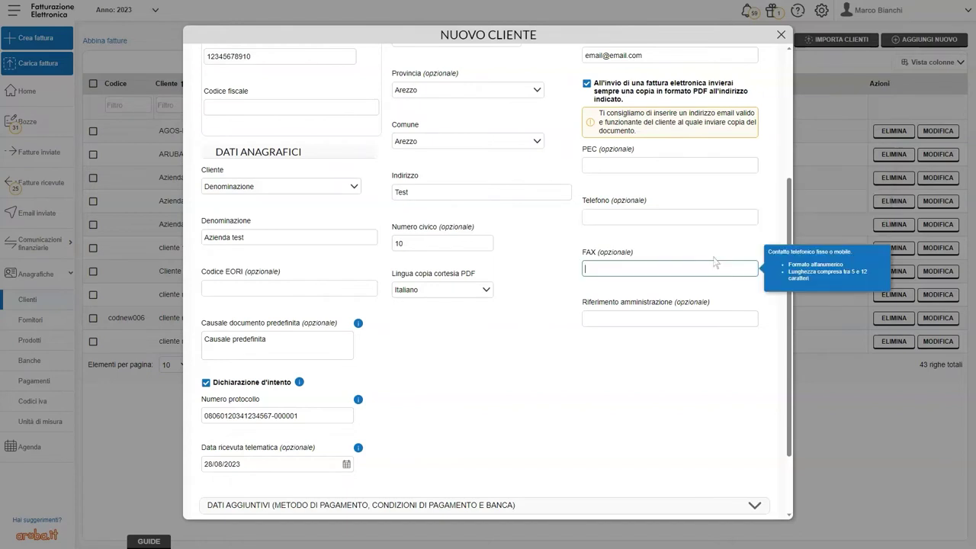
# Step: Check the entry hint for the optional Riferimento amministrazione field
pyautogui.click(706, 319)
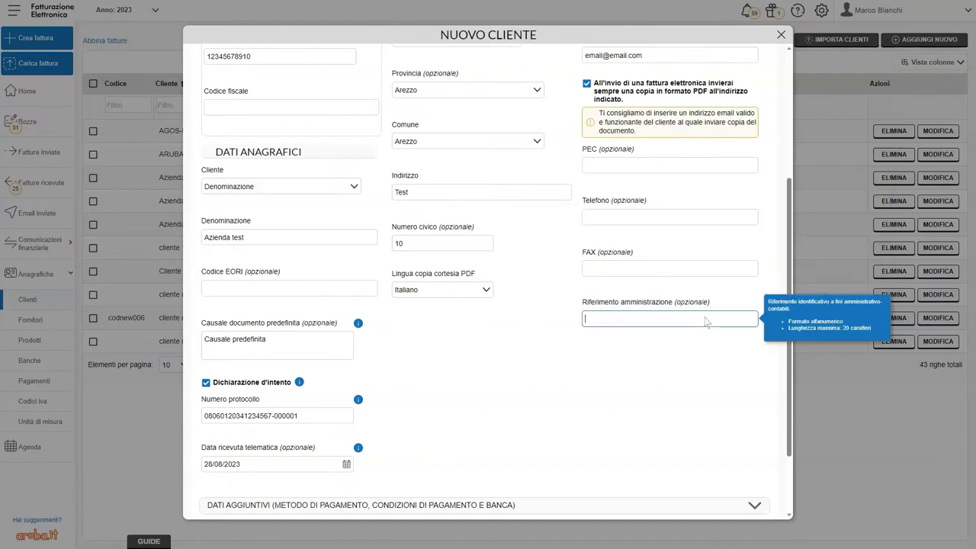
pyautogui.press('Tab')
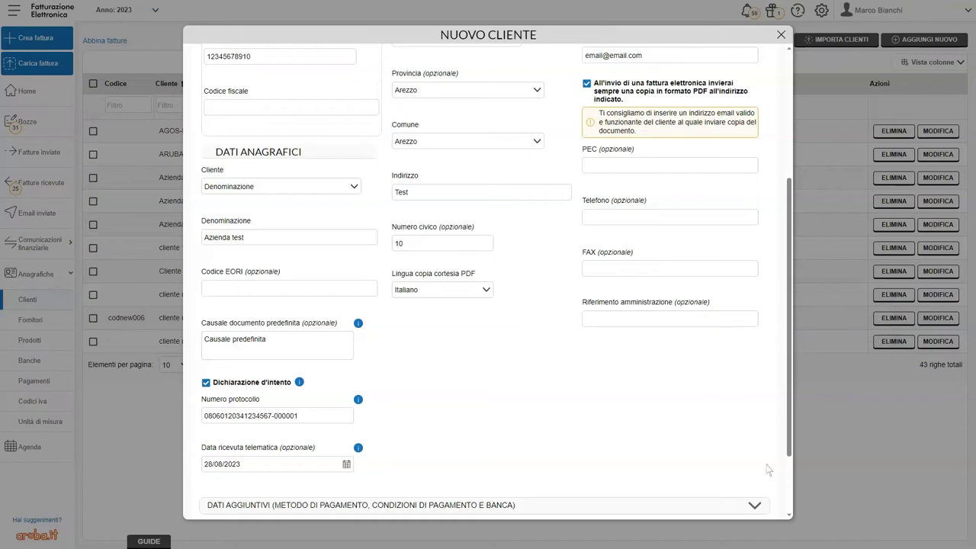
# Step: In the additional payment data, set the method to Assegno, the conditions to Pagamento completo and the bank to Banca di siena
pyautogui.scroll(-1, 789, 515)
pyautogui.click(754, 413)
pyautogui.scroll(-3, 754, 416)
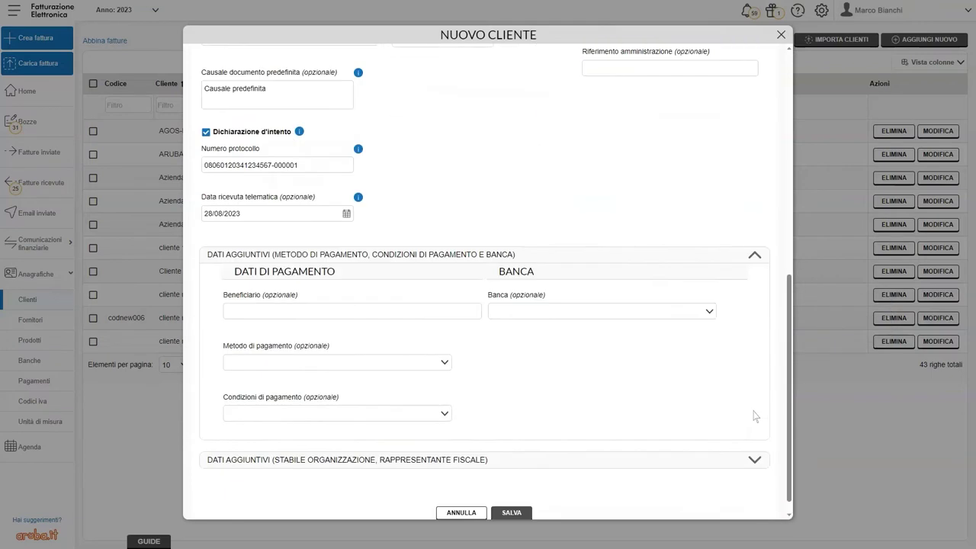
pyautogui.click(446, 344)
pyautogui.click(375, 414)
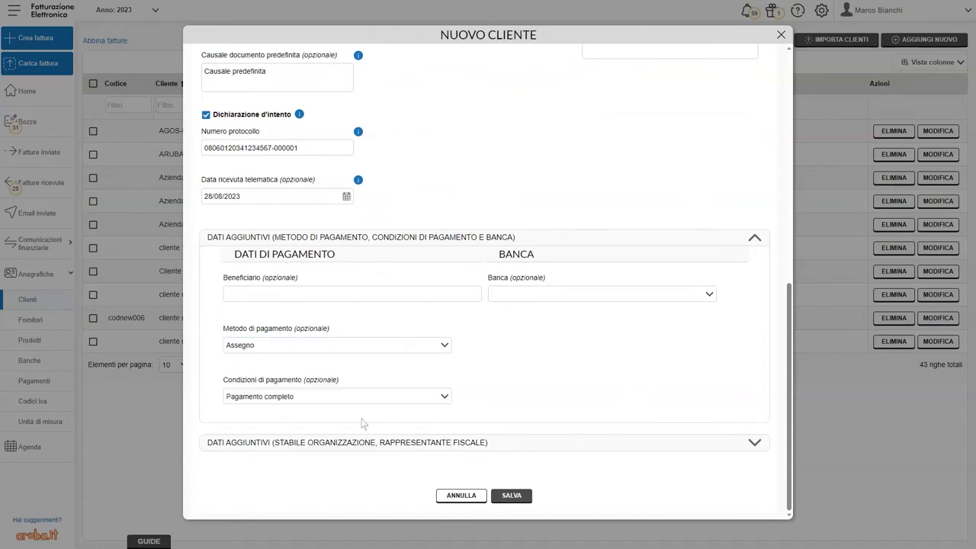
pyautogui.click(709, 298)
pyautogui.click(678, 331)
# Step: Review the optional Stabile organizzazione and Rappresentante fiscale data and save the new customer
pyautogui.click(754, 442)
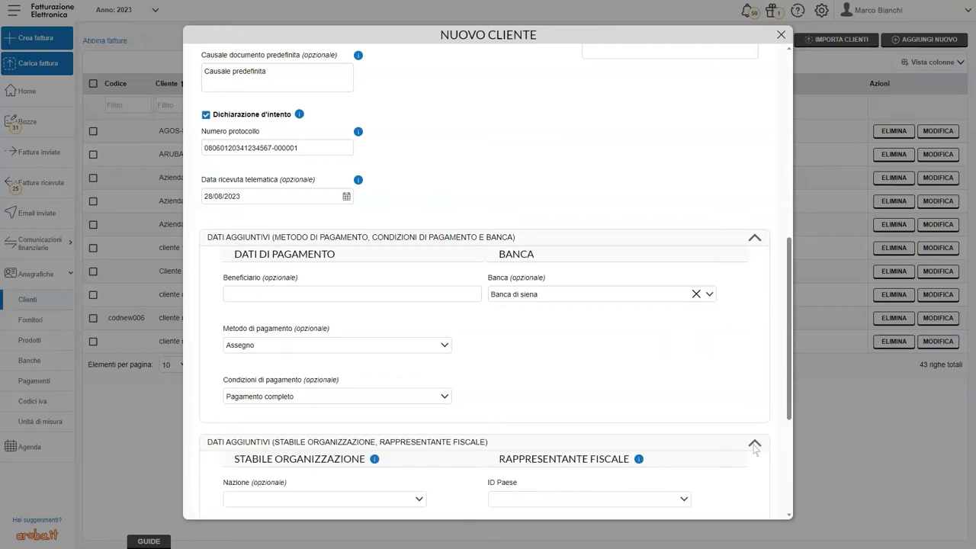
pyautogui.scroll(-2, 754, 447)
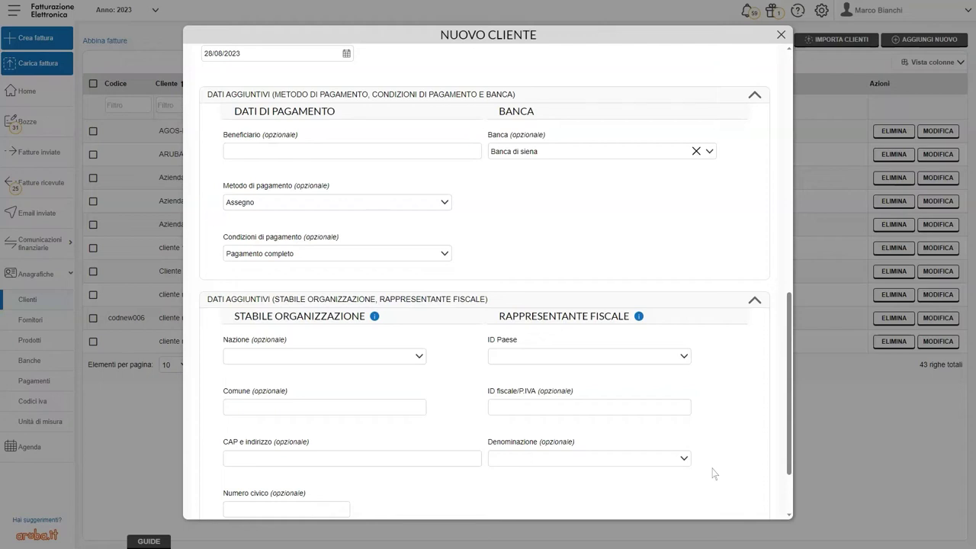
pyautogui.scroll(-2, 714, 473)
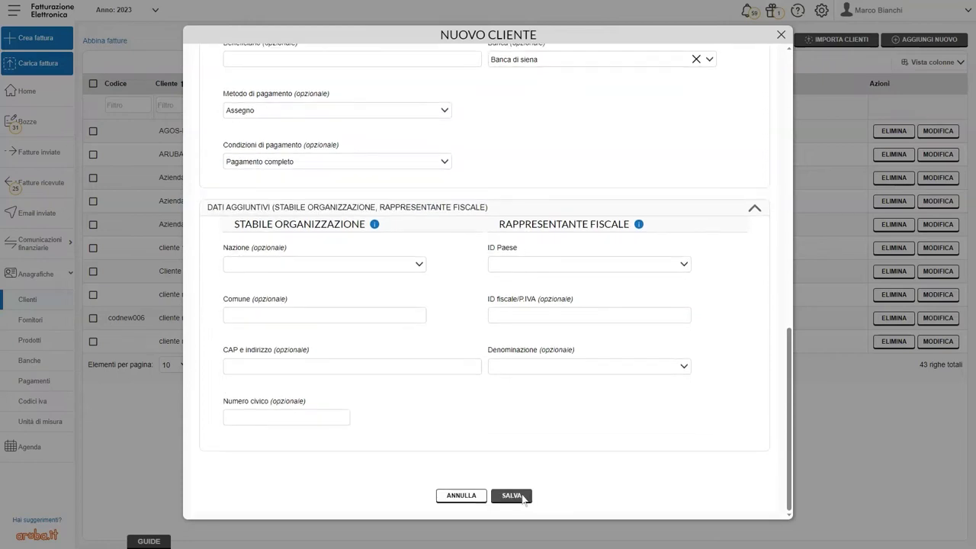
pyautogui.click(512, 496)
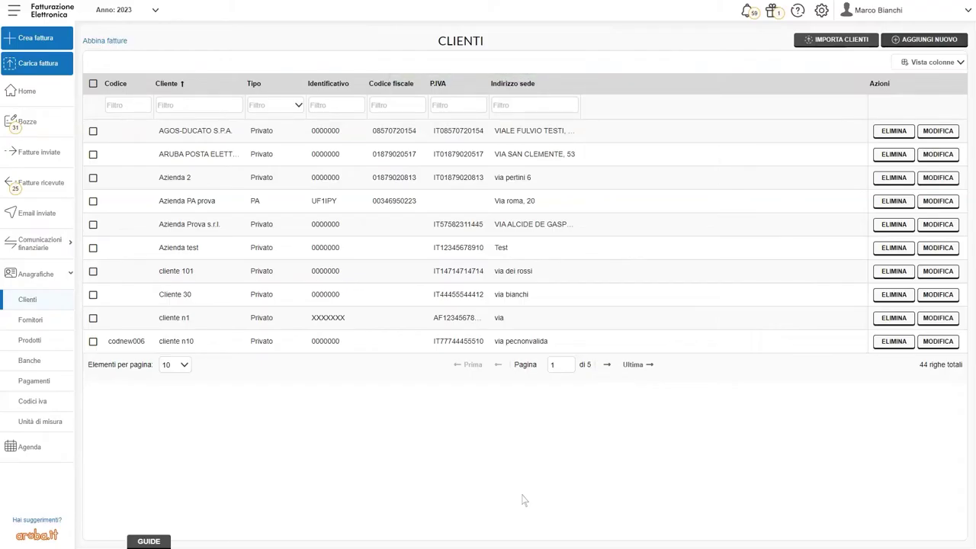
# Step: Start another new customer, enter its VAT number and fill in the form from the ARUBA S.P.A. entry of the Registro delle Imprese
pyautogui.click(942, 46)
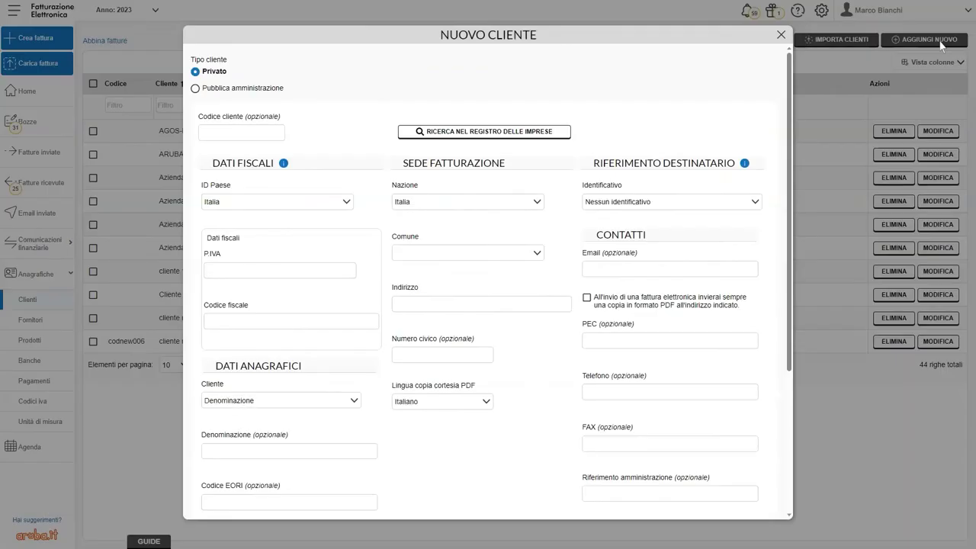
pyautogui.click(303, 272)
pyautogui.hotkey('ctrl', 'v')
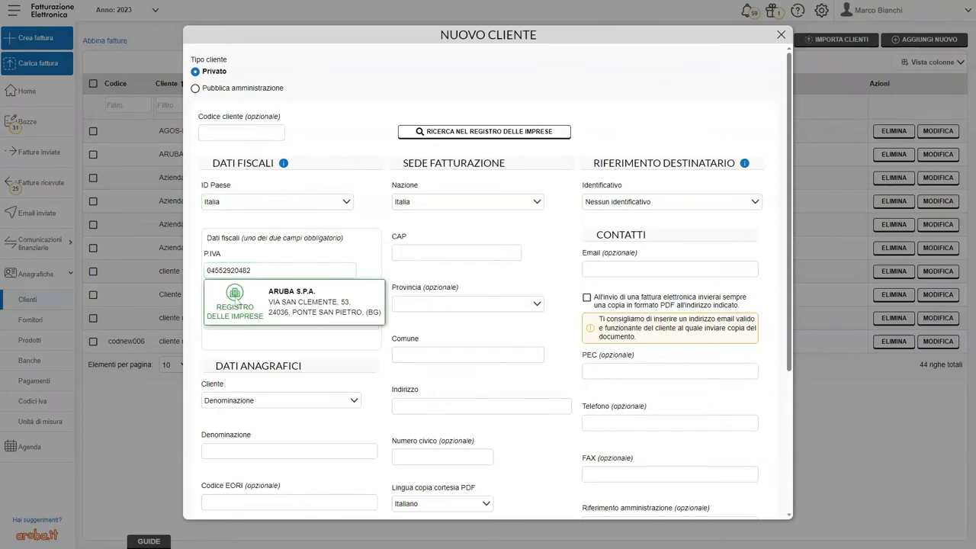
pyautogui.click(236, 301)
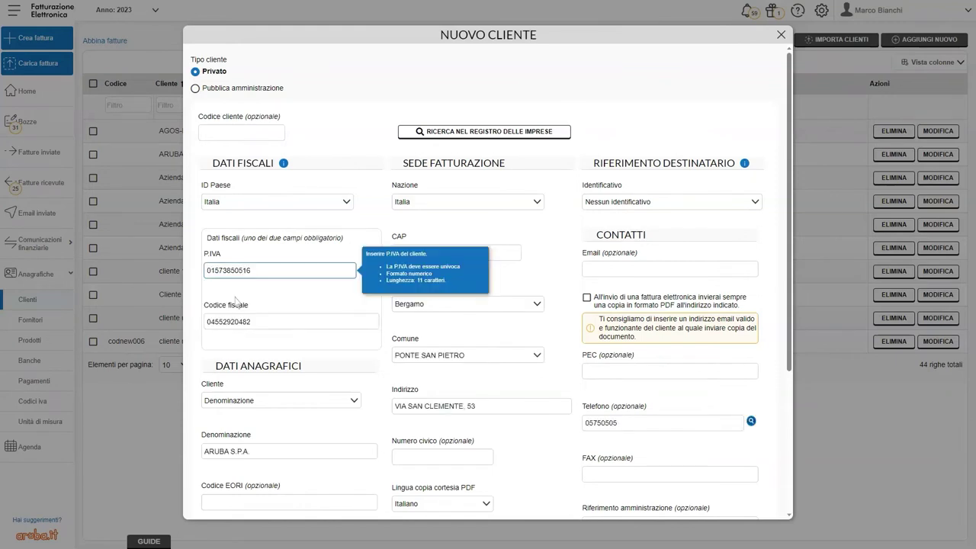
# Step: Try changing the prefilled Comune to Albino and the Denominazione to ARUBA, and discard the new customer
pyautogui.click(536, 356)
pyautogui.click(523, 442)
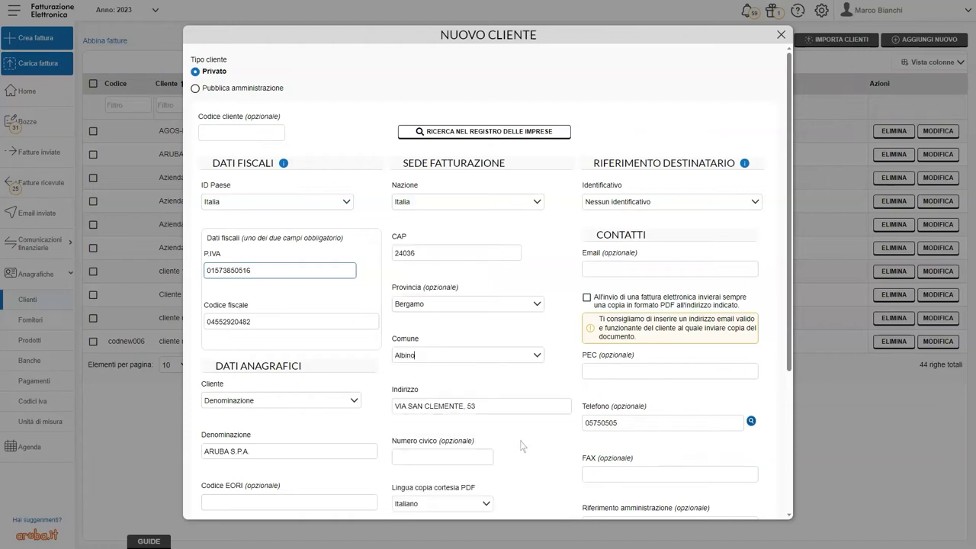
pyautogui.click(347, 455)
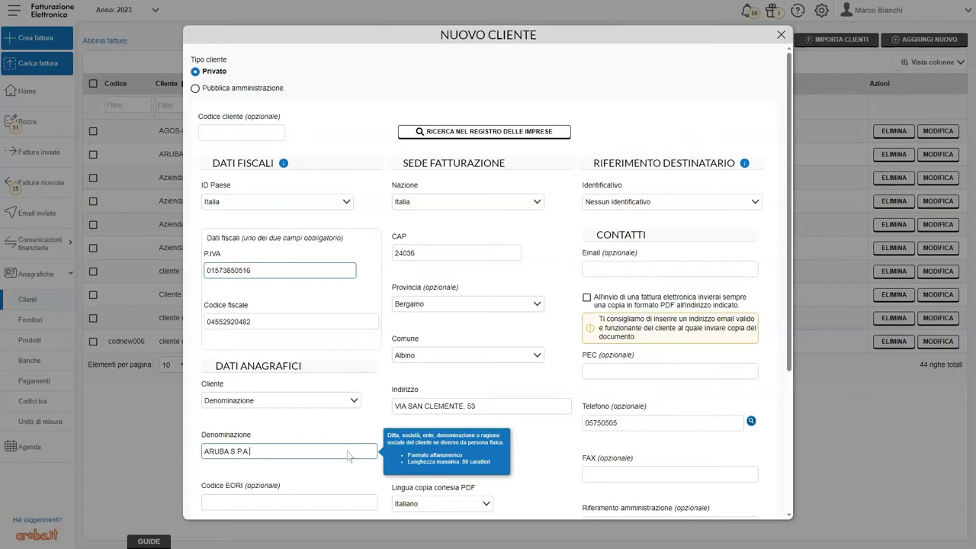
pyautogui.press('BackSpace')
pyautogui.press('BackSpace')
pyautogui.press('BackSpace')
pyautogui.press('BackSpace')
pyautogui.press('BackSpace')
pyautogui.press('BackSpace')
pyautogui.press('BackSpace')
pyautogui.scroll(-3, 349, 455)
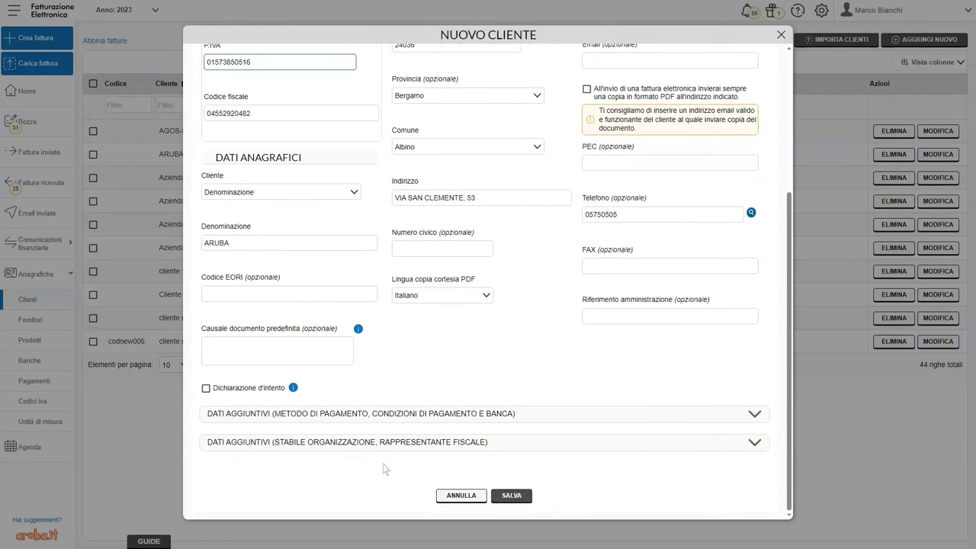
pyautogui.click(480, 497)
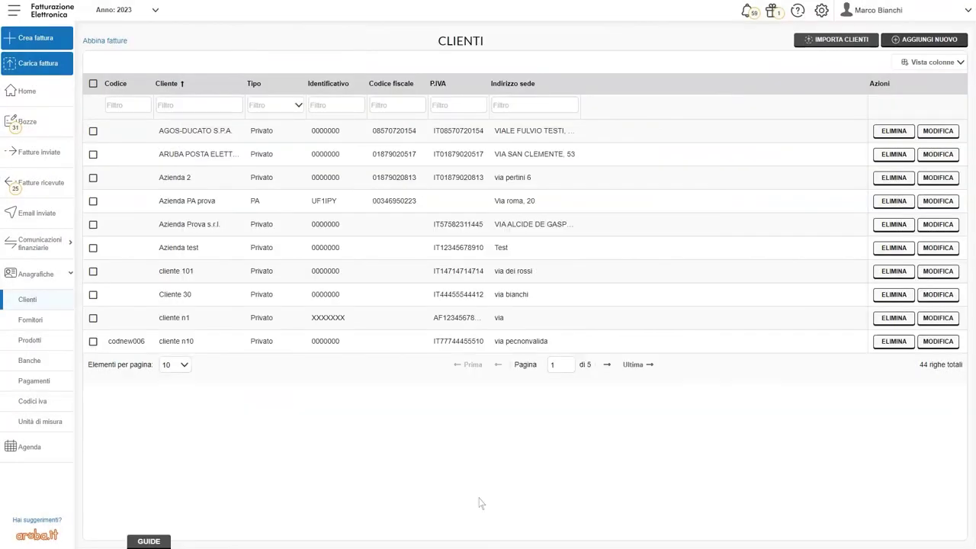
# Step: Start a new customer with the VAT number of the already registered Aruba PEC and fill in the form as a new entry from the register
pyautogui.click(925, 44)
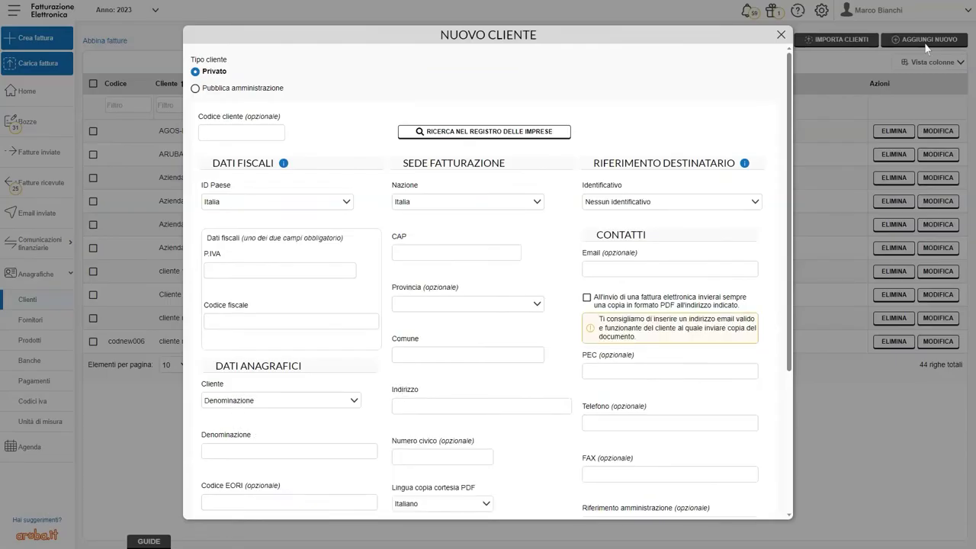
pyautogui.click(332, 275)
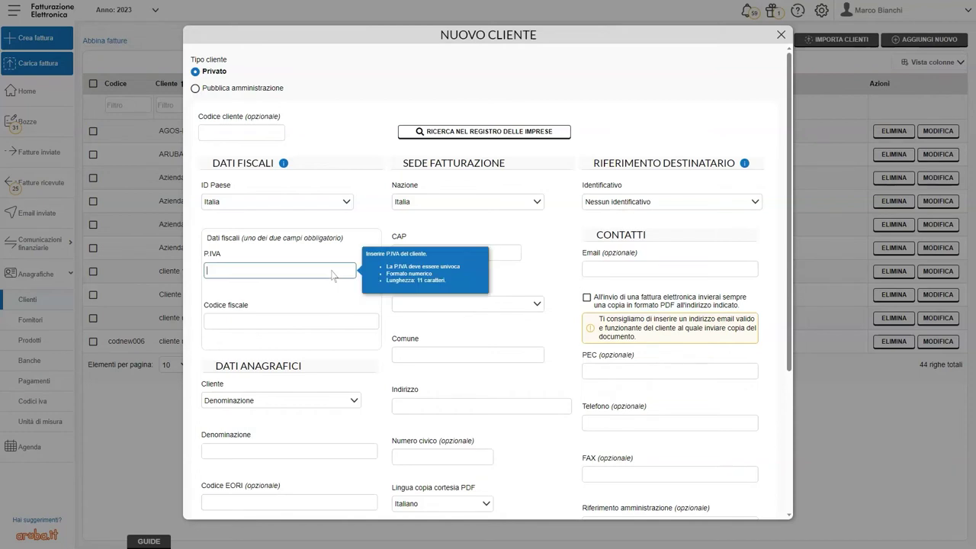
pyautogui.hotkey('ctrl', 'v')
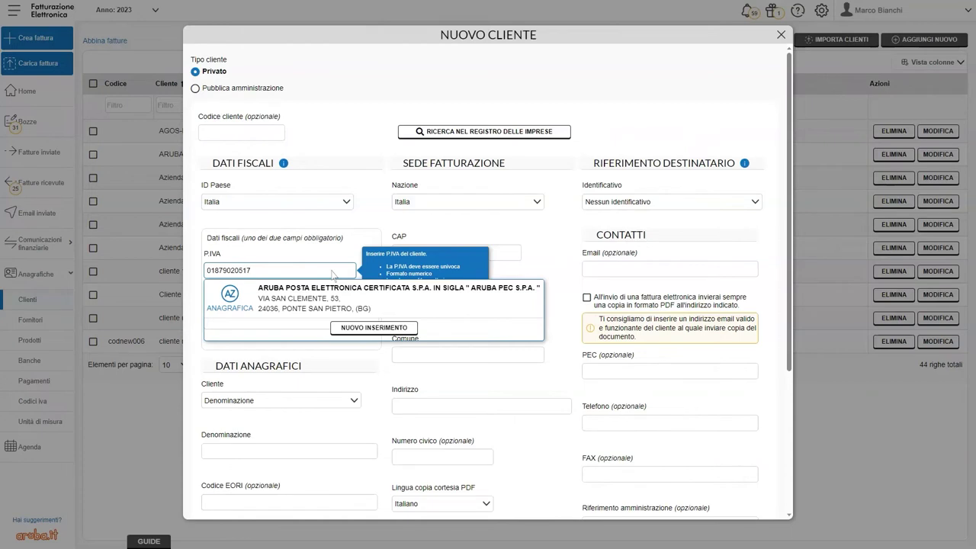
pyautogui.click(372, 329)
pyautogui.click(327, 311)
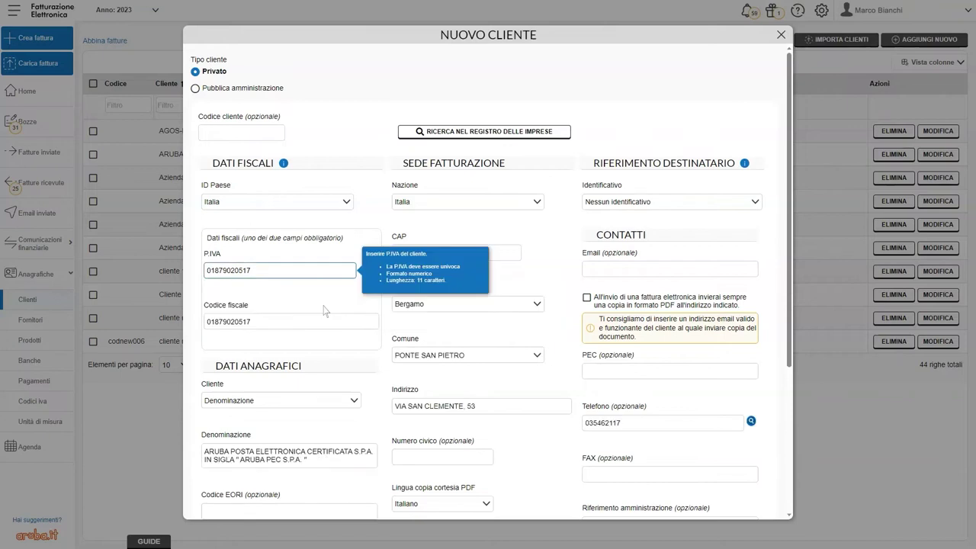
# Step: Check the phone contacts recorded in the business register for this company and discard the new customer
pyautogui.click(751, 424)
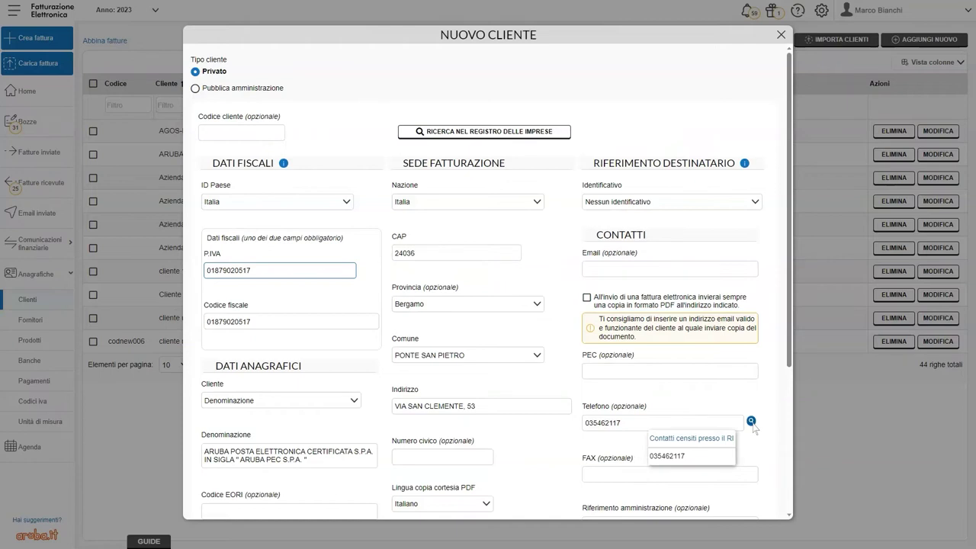
pyautogui.click(753, 427)
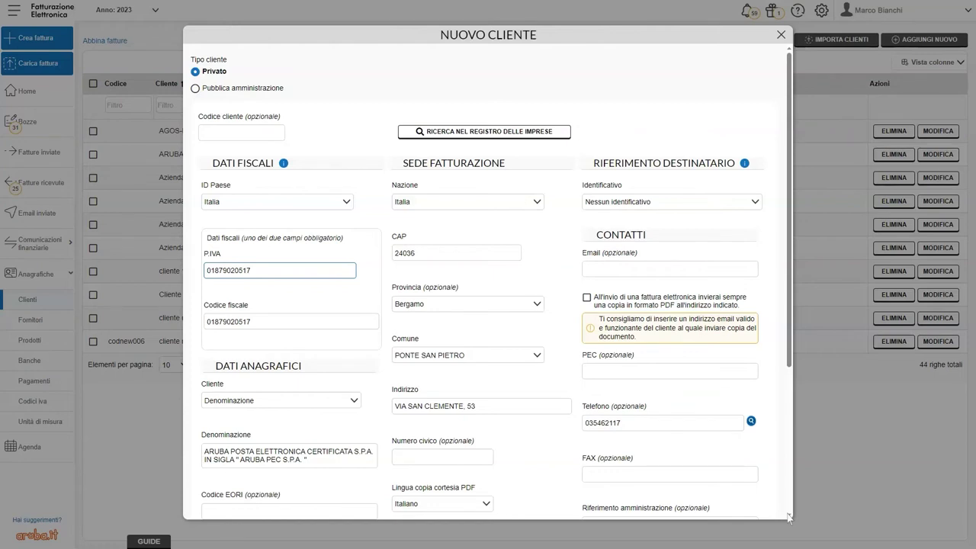
pyautogui.scroll(-3, 789, 517)
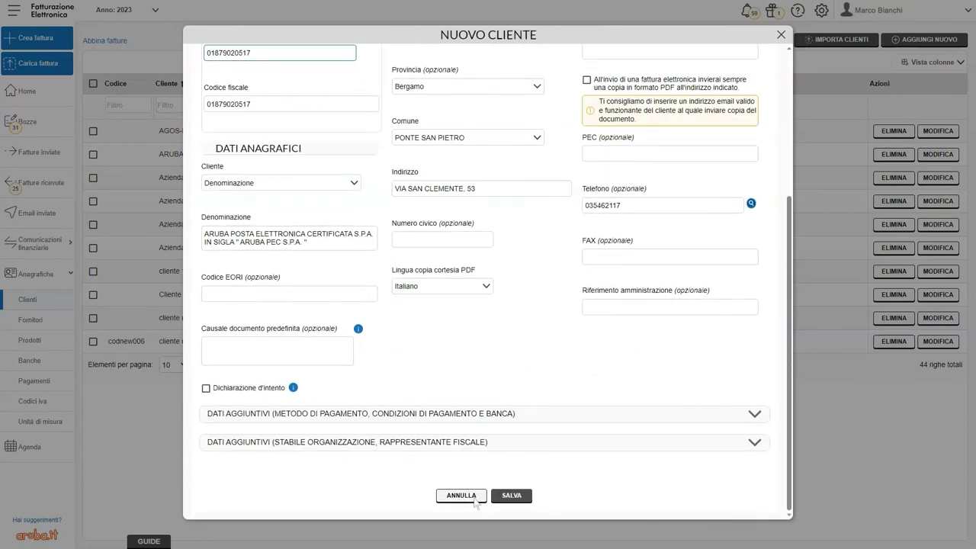
pyautogui.click(461, 495)
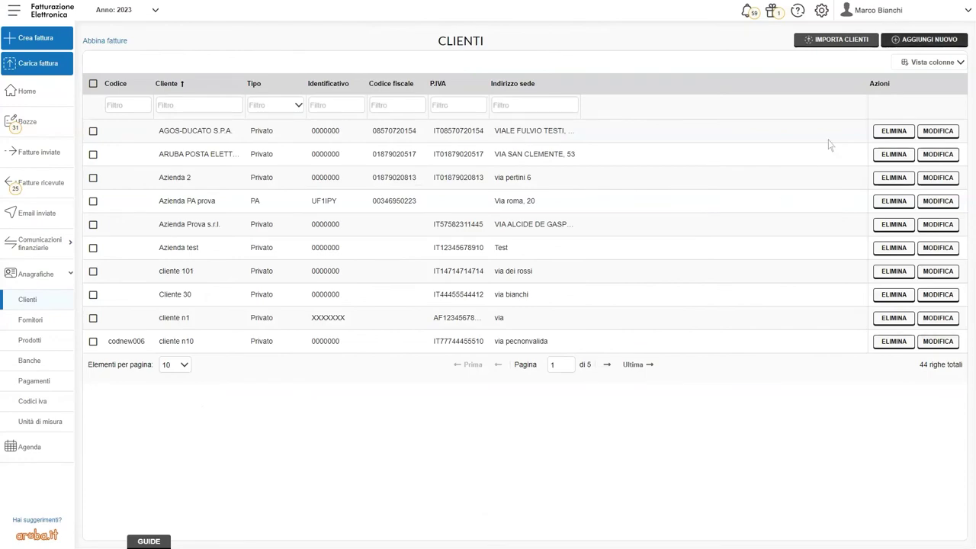
# Step: Enter the same VAT number for a new customer, open the matching existing Anagrafica record and close it without saving
pyautogui.click(924, 44)
pyautogui.click(311, 272)
pyautogui.hotkey('ctrl', 'v')
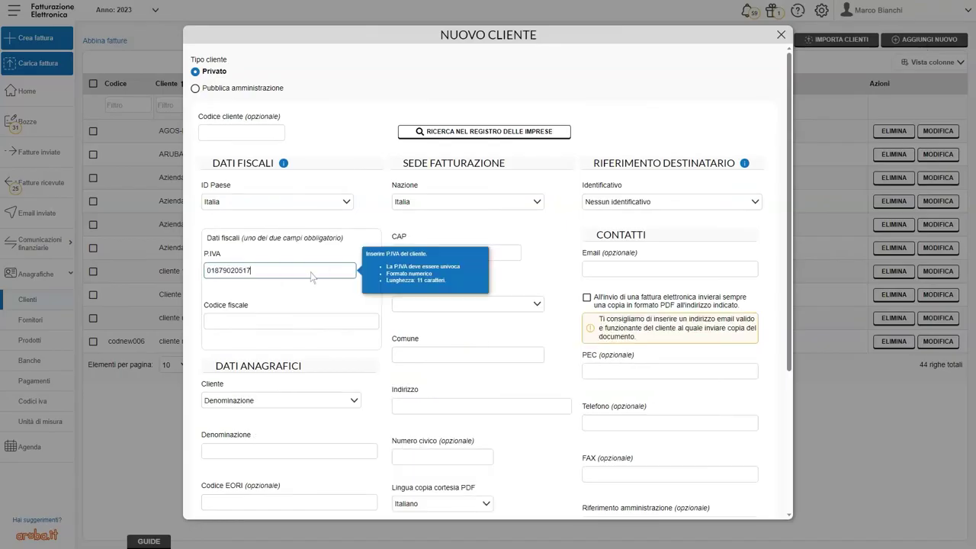
pyautogui.click(295, 308)
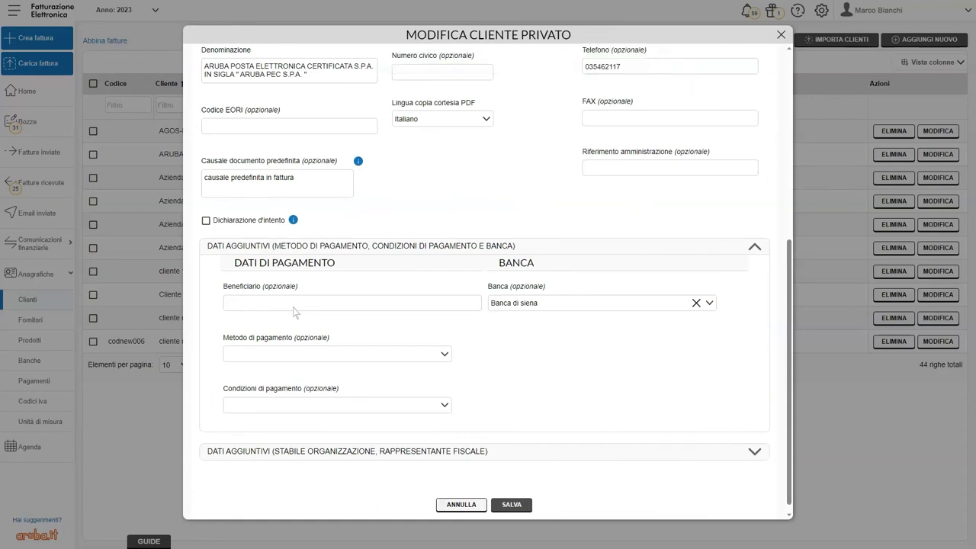
pyautogui.click(478, 506)
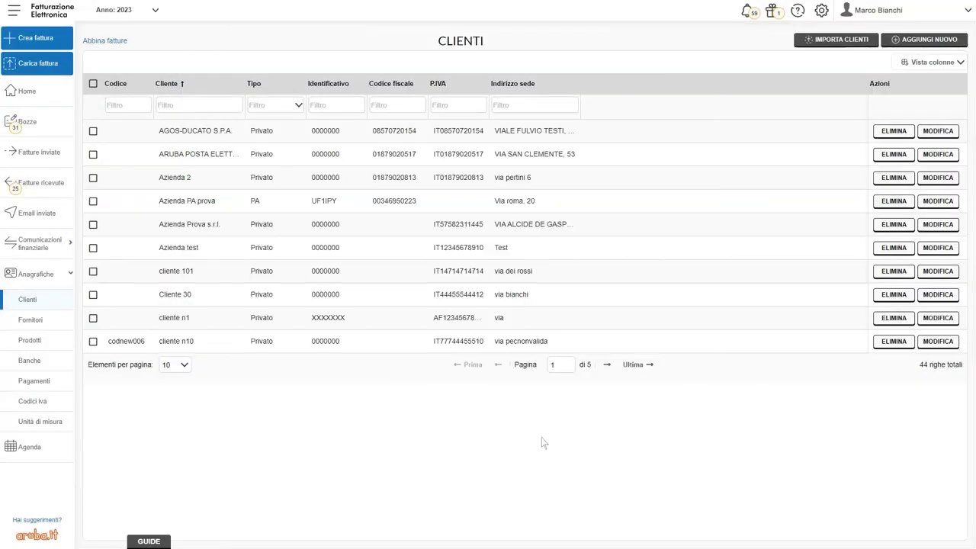
# Step: For a new customer, run a Ricerca libera for Bergamo in the Registro delle Imprese, including cancelled or ceased companies
pyautogui.click(925, 41)
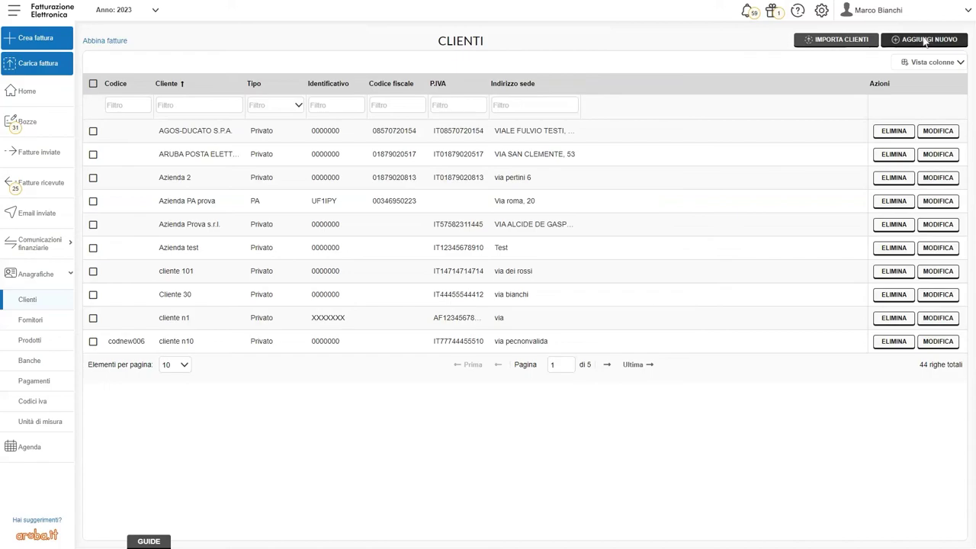
pyautogui.click(539, 134)
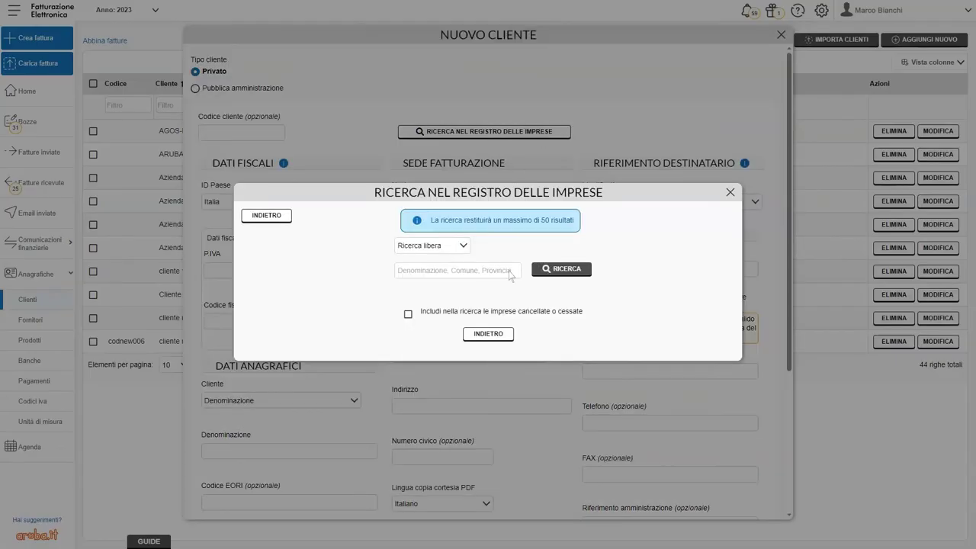
pyautogui.click(463, 246)
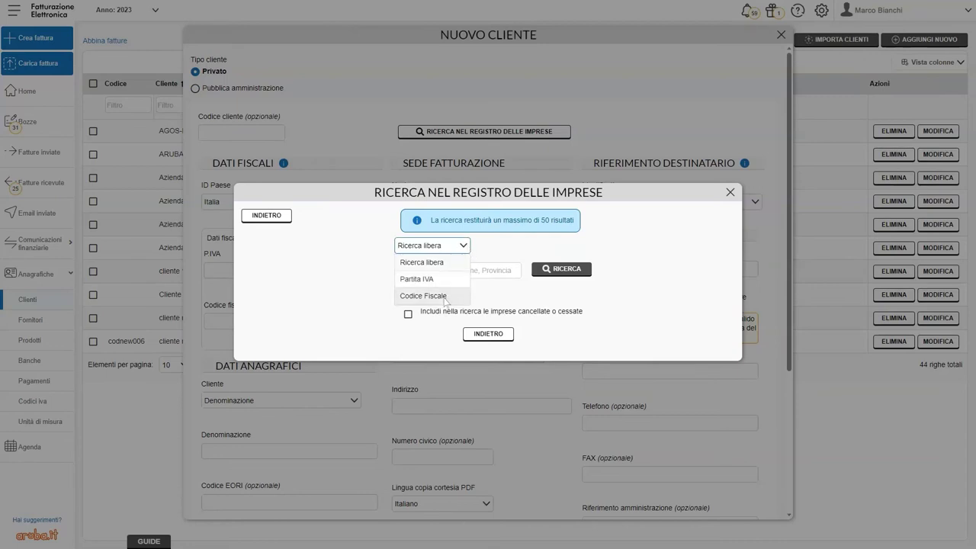
pyautogui.press('Escape')
pyautogui.click(407, 315)
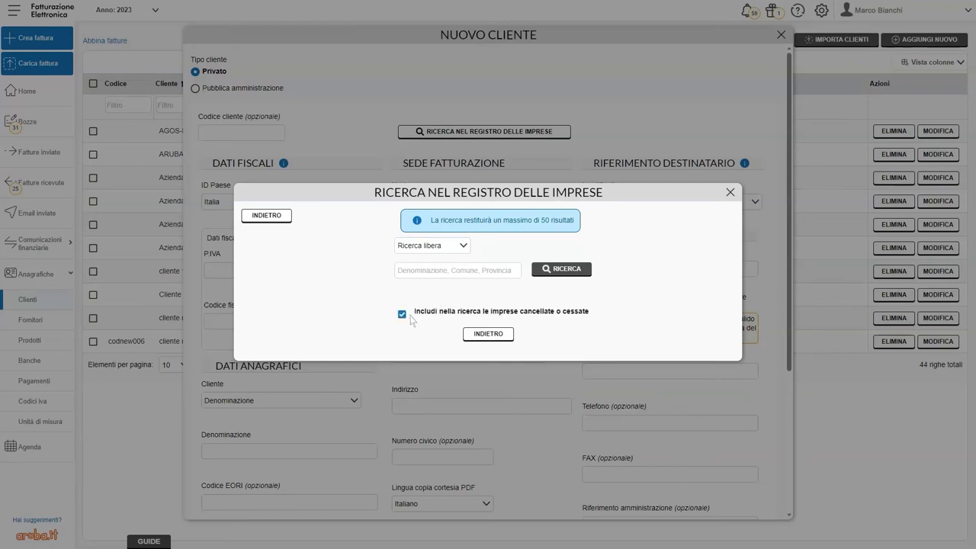
pyautogui.click(516, 272)
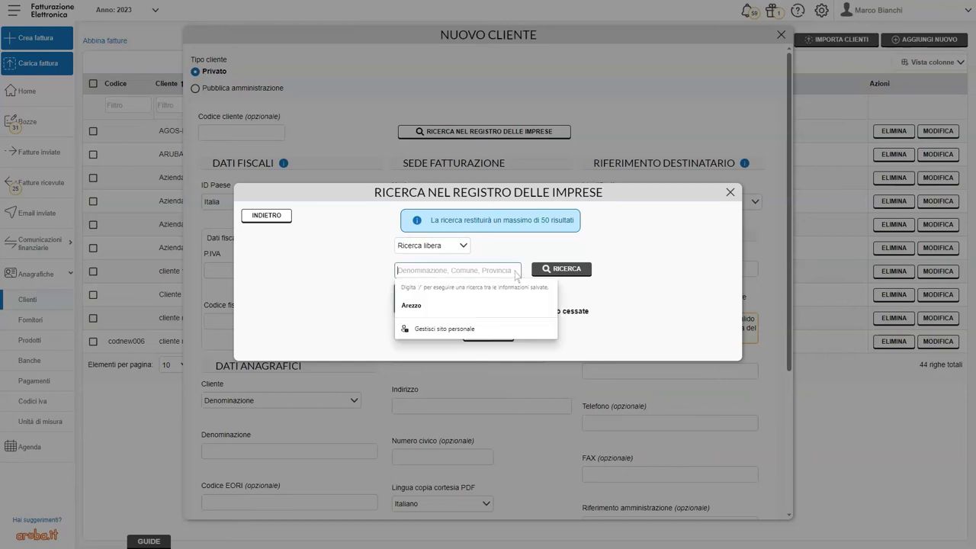
pyautogui.write('Bergamo')
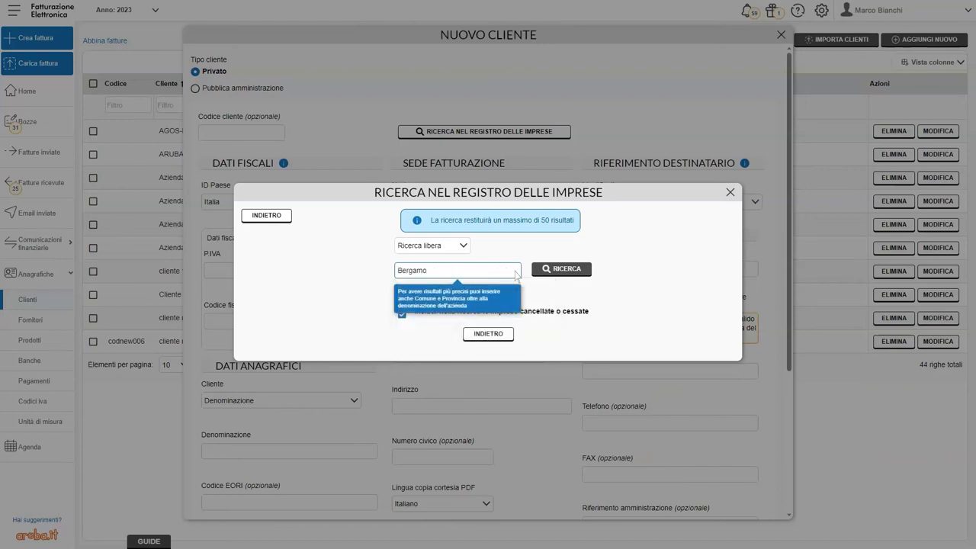
pyautogui.click(579, 271)
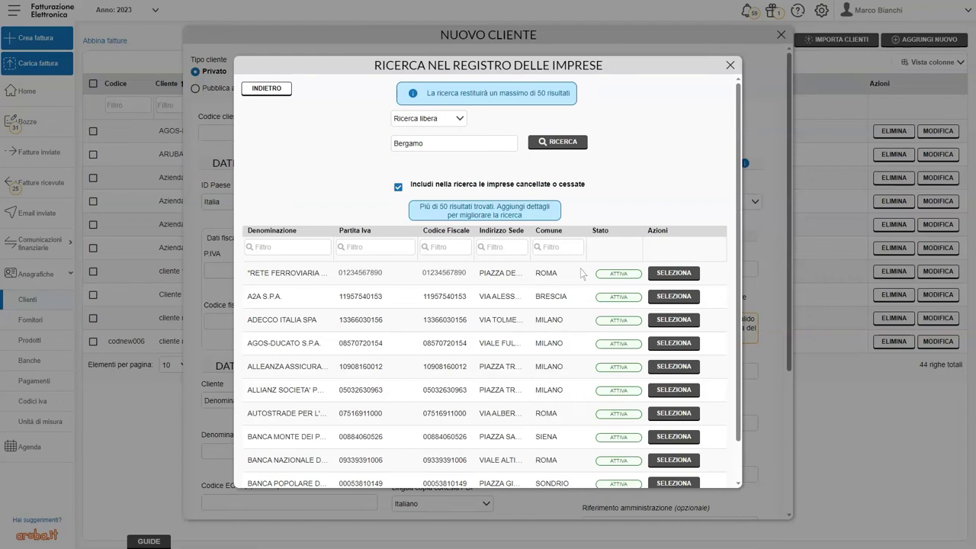
# Step: Fill in the customer form from the Rete Ferroviaria Italiana result, reviewing but not choosing its email and PEC options, and cancel without saving
pyautogui.click(687, 276)
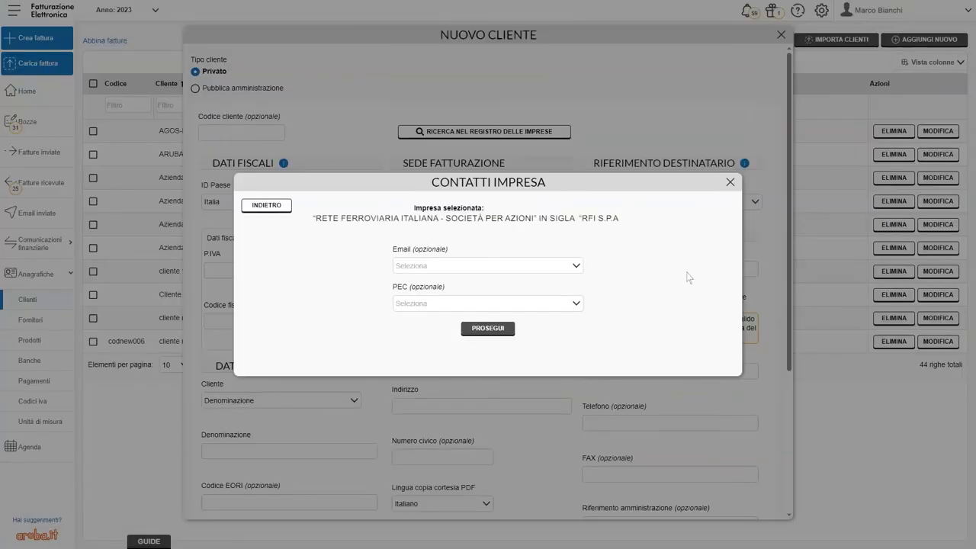
pyautogui.click(577, 267)
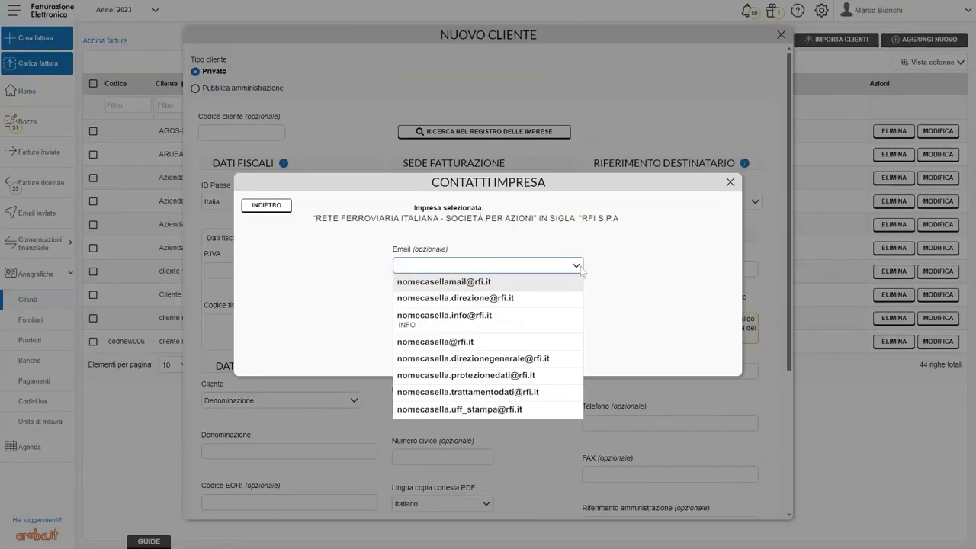
pyautogui.click(578, 266)
pyautogui.click(577, 304)
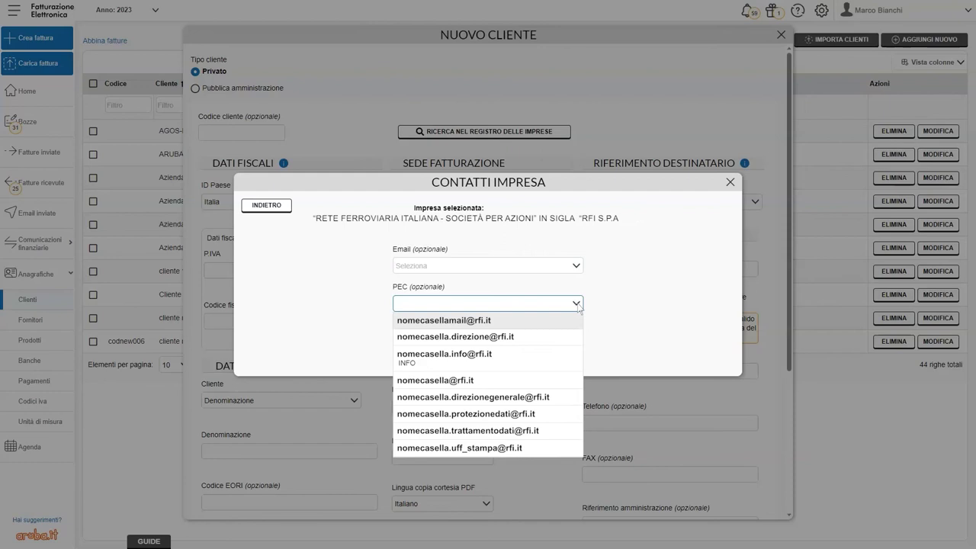
pyautogui.click(577, 304)
pyautogui.click(499, 330)
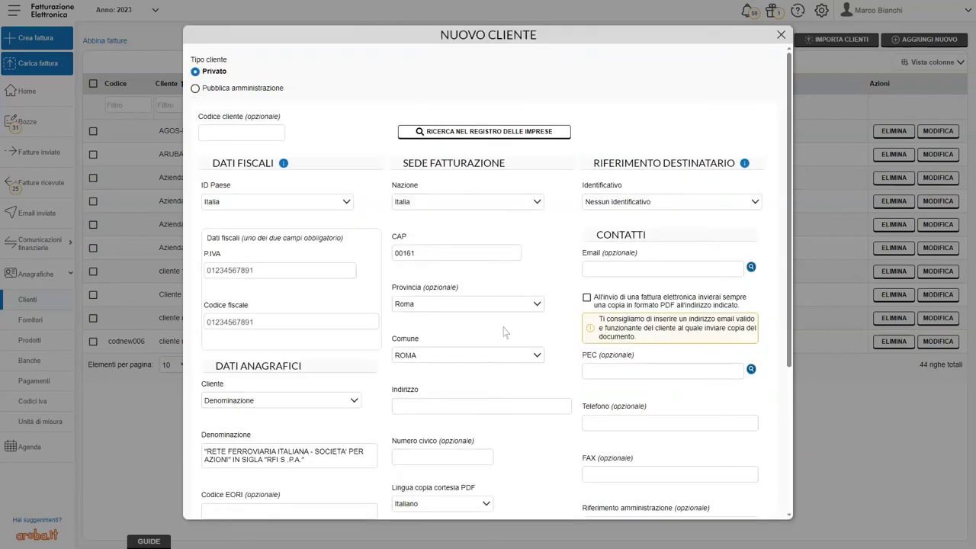
pyautogui.scroll(-3, 503, 332)
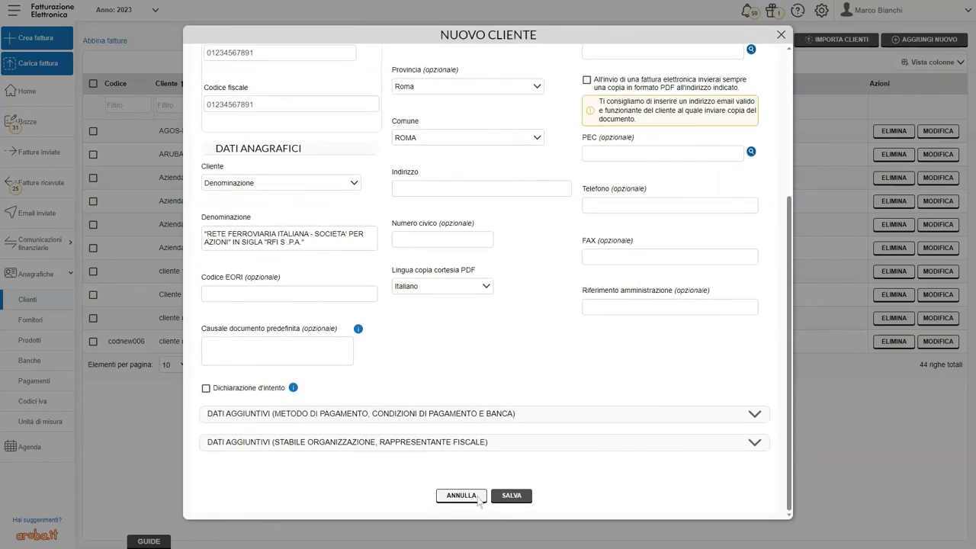
pyautogui.click(461, 495)
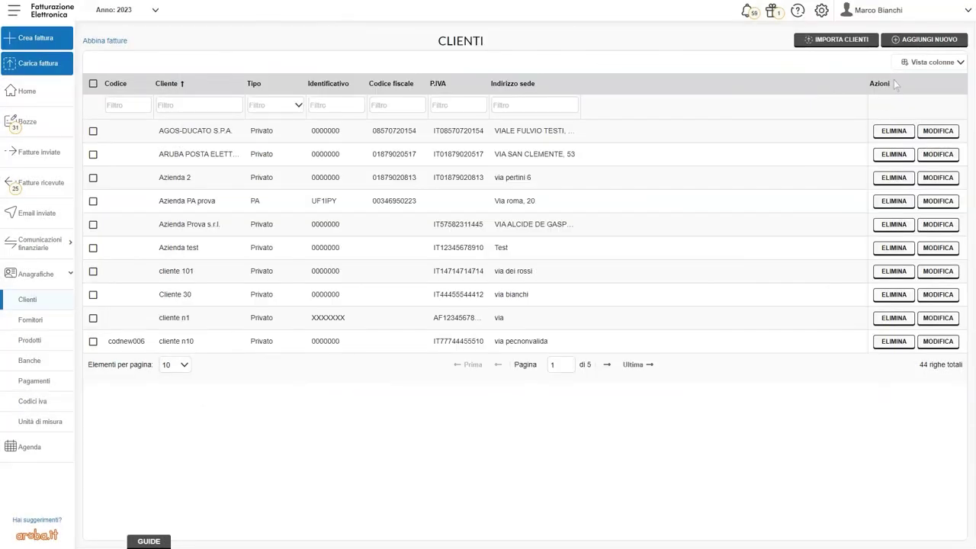
# Step: Start another new customer and run a Ricerca libera for Bergamo in the Registro delle Imprese, including cancelled or ceased companies
pyautogui.click(935, 43)
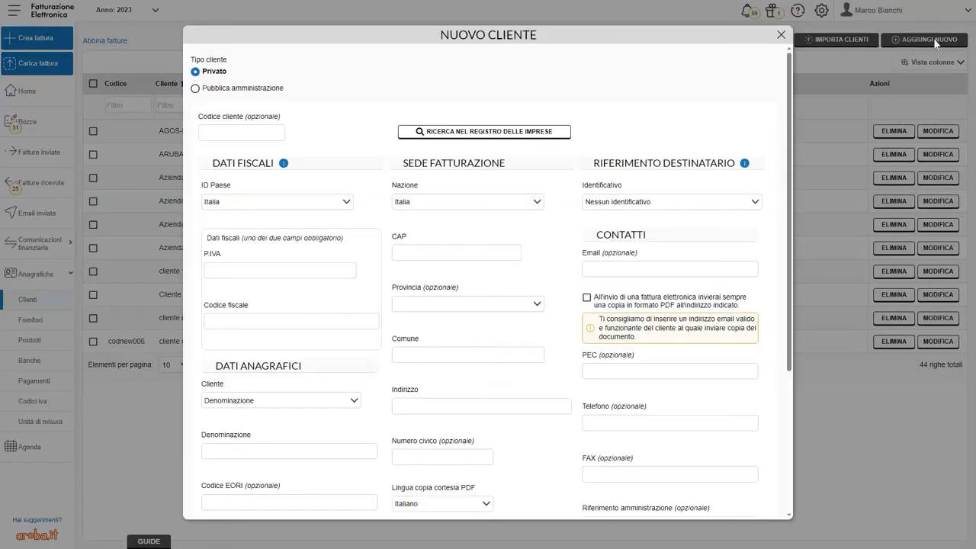
pyautogui.click(526, 131)
pyautogui.click(508, 269)
pyautogui.write('Bergamo')
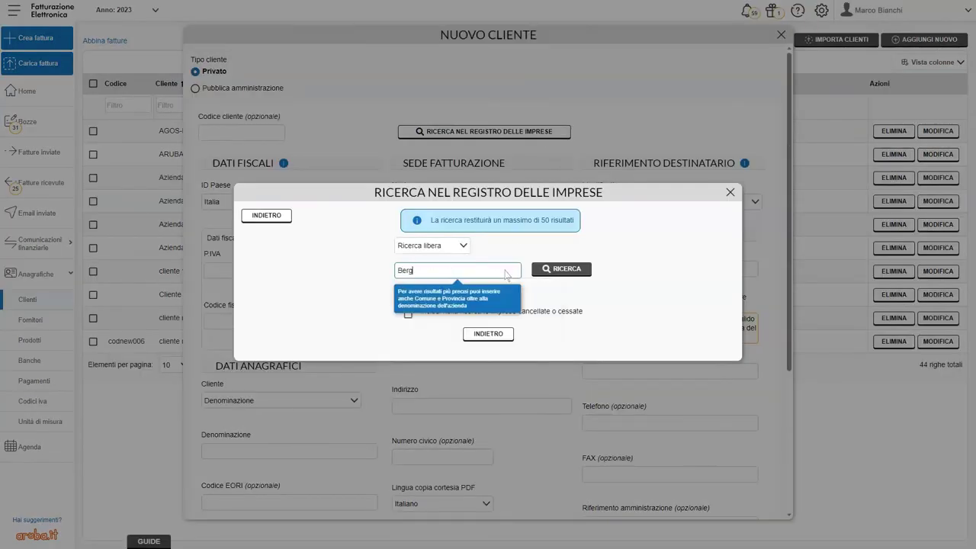
pyautogui.click(402, 315)
pyautogui.click(578, 272)
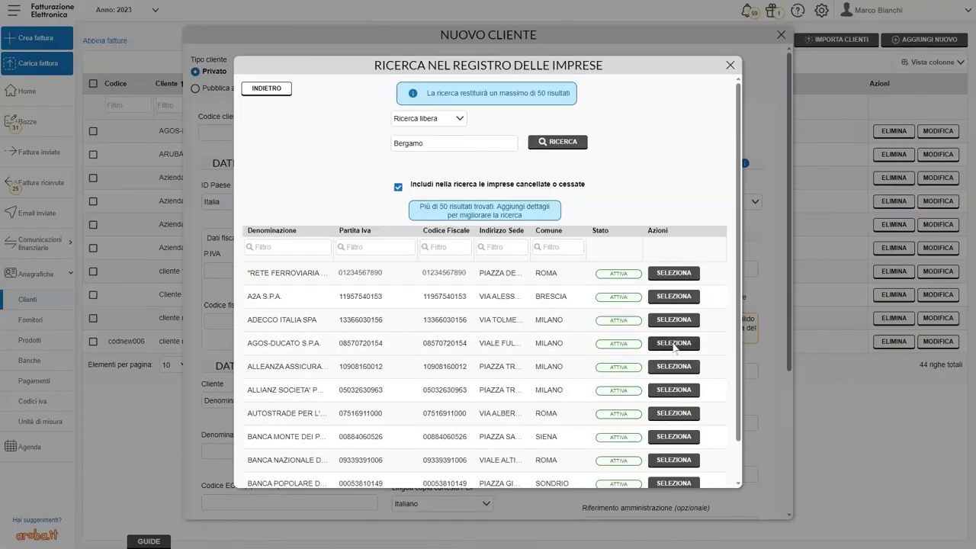
# Step: Select AGOS-DUCATO S.P.A. to check for its existing Anagrafica record, go back and close the new customer without saving
pyautogui.click(674, 345)
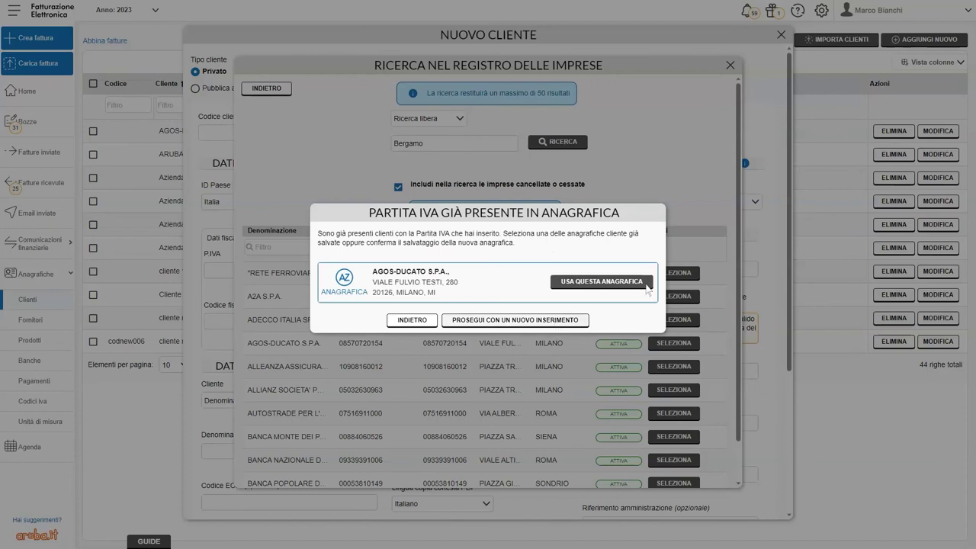
pyautogui.click(424, 321)
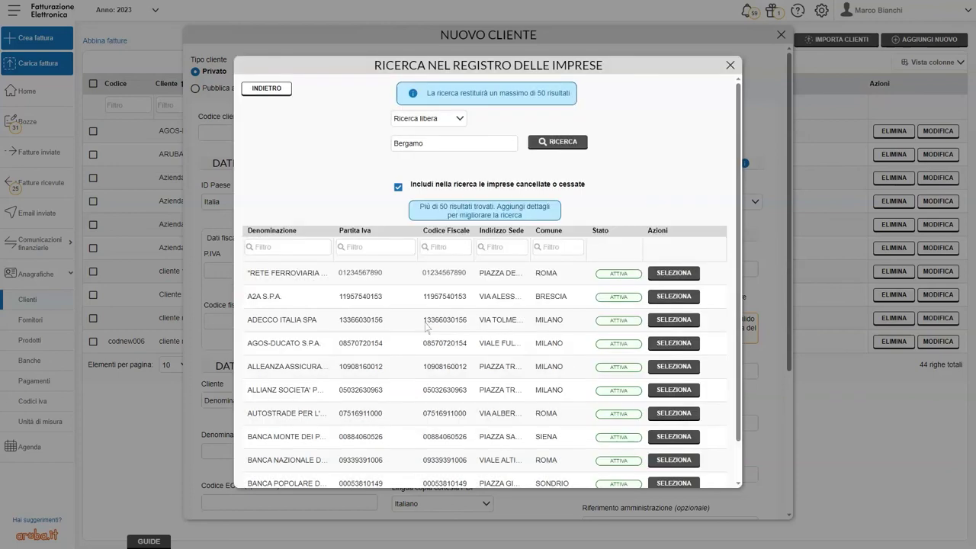
pyautogui.click(730, 65)
pyautogui.click(780, 35)
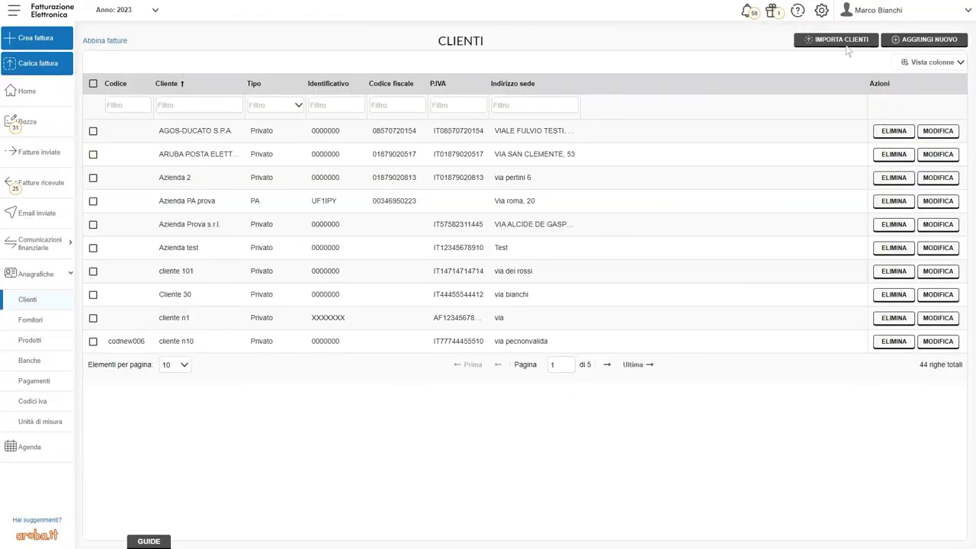
# Step: Review the file requirements and sample file option for importing customers in bulk, and close the import without loading a file
pyautogui.click(846, 43)
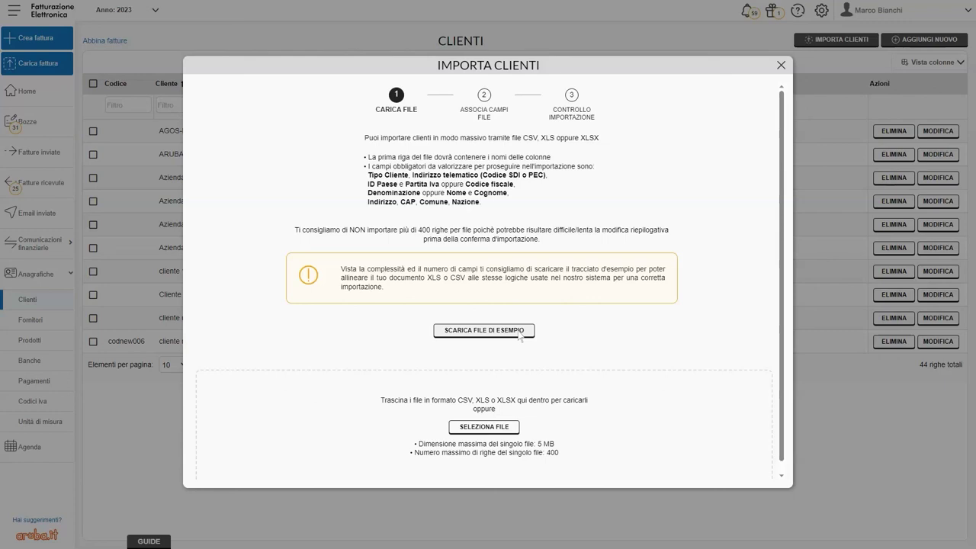
pyautogui.click(780, 66)
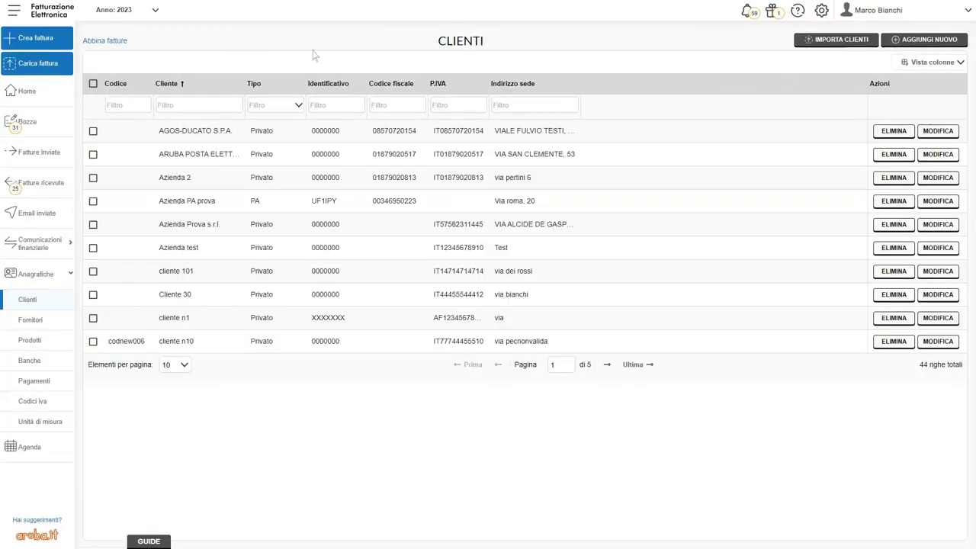
# Step: Create a new invoice and open its new private customer form, checking the fields through to the Salva in anagrafica option
pyautogui.click(51, 44)
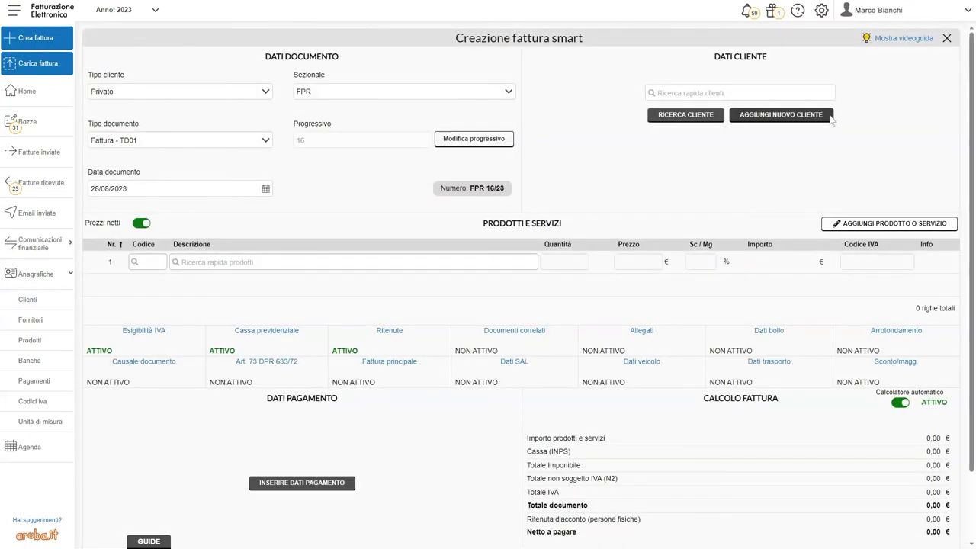
pyautogui.click(828, 116)
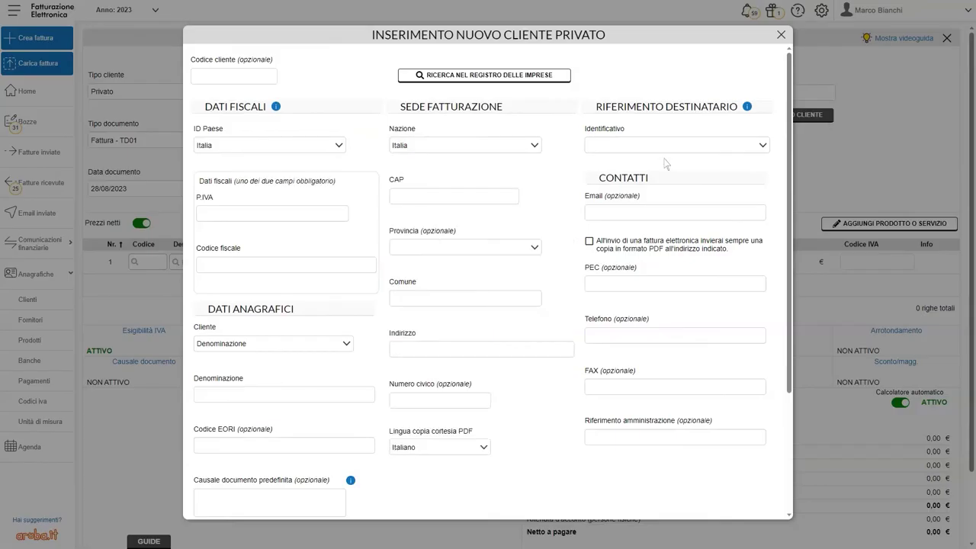
pyautogui.scroll(-3, 551, 193)
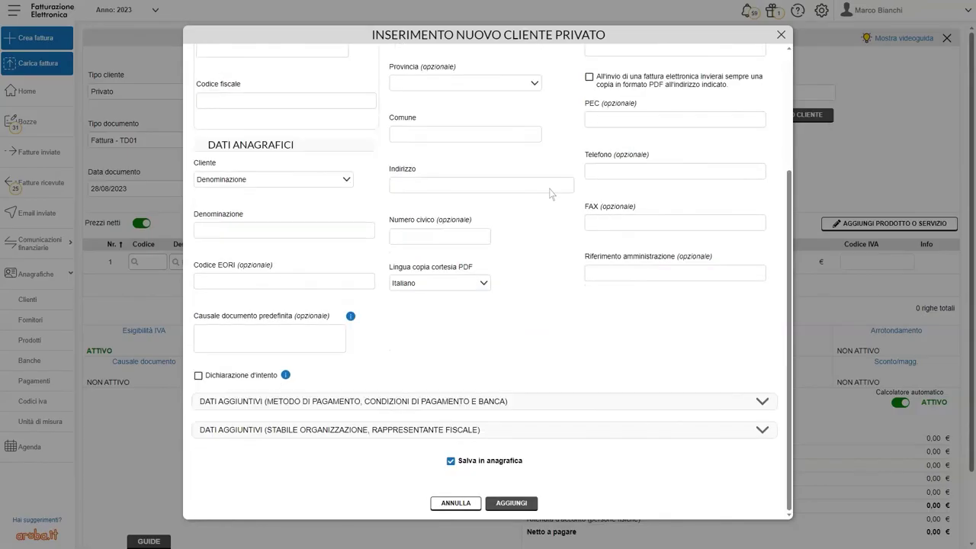